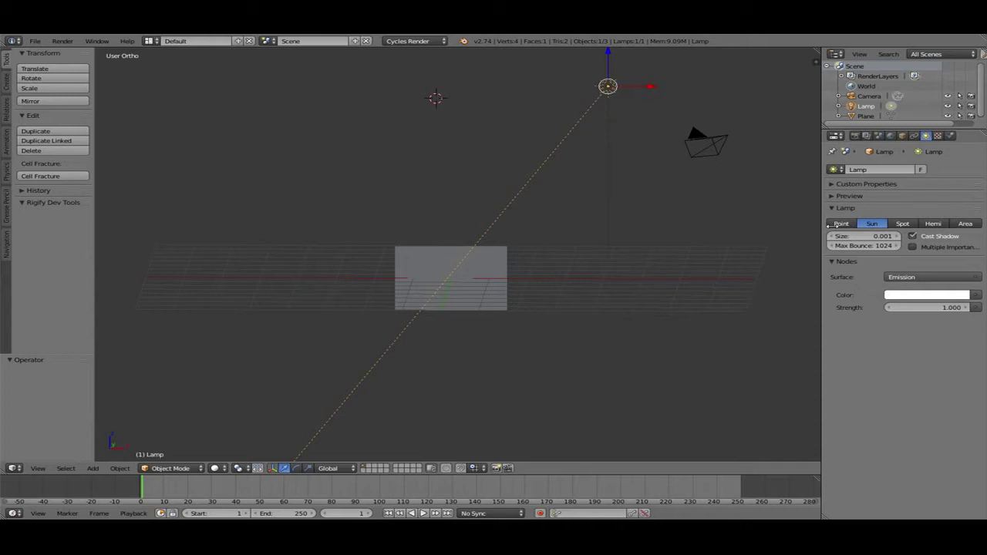
Widen the properties area and set the render resolution scale to 100%
drag(820, 211, 668, 212)
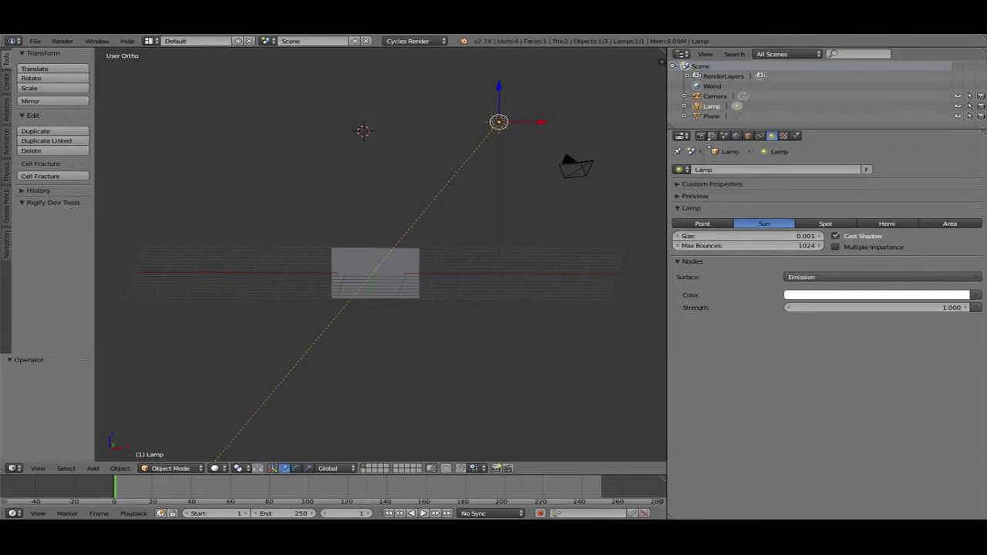
click(702, 139)
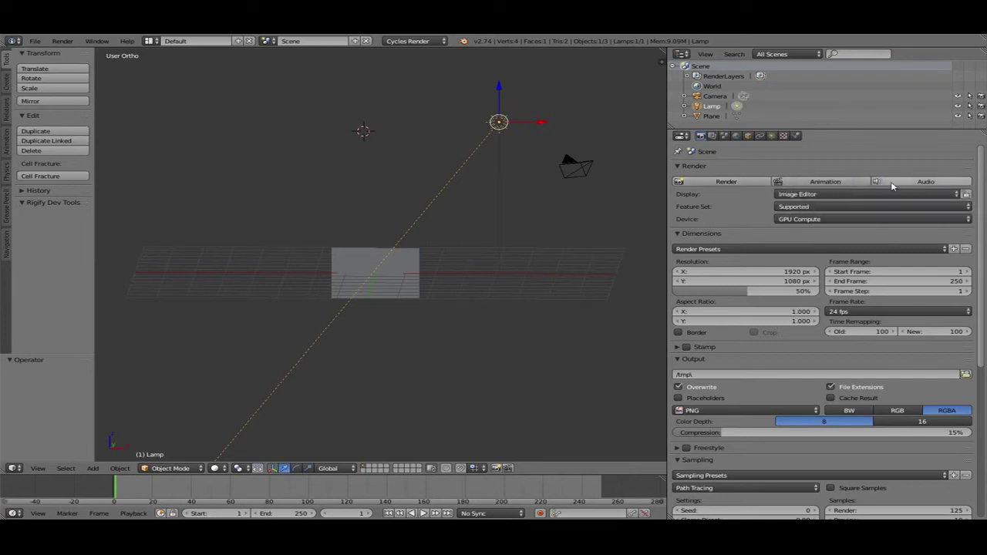
click(799, 220)
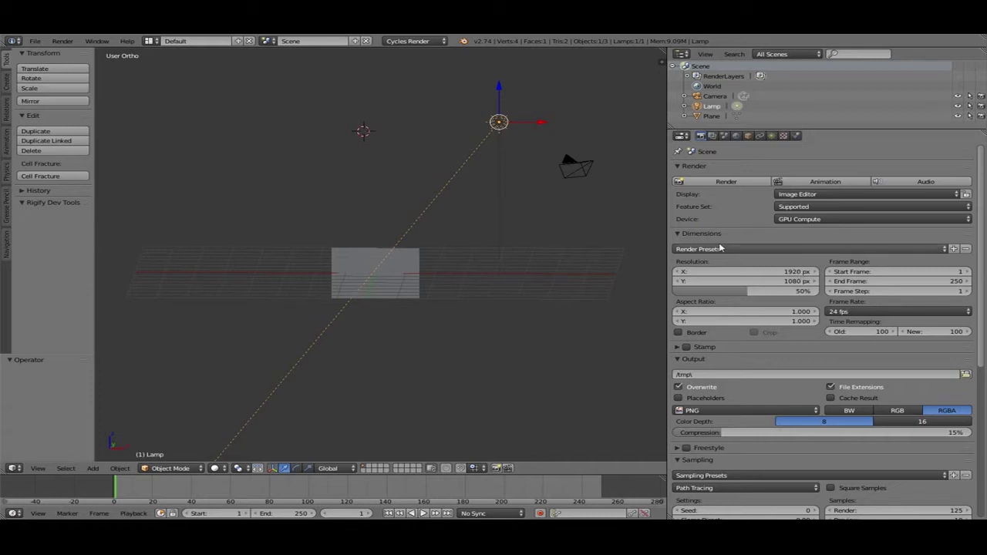
scroll(720, 248, down, 2)
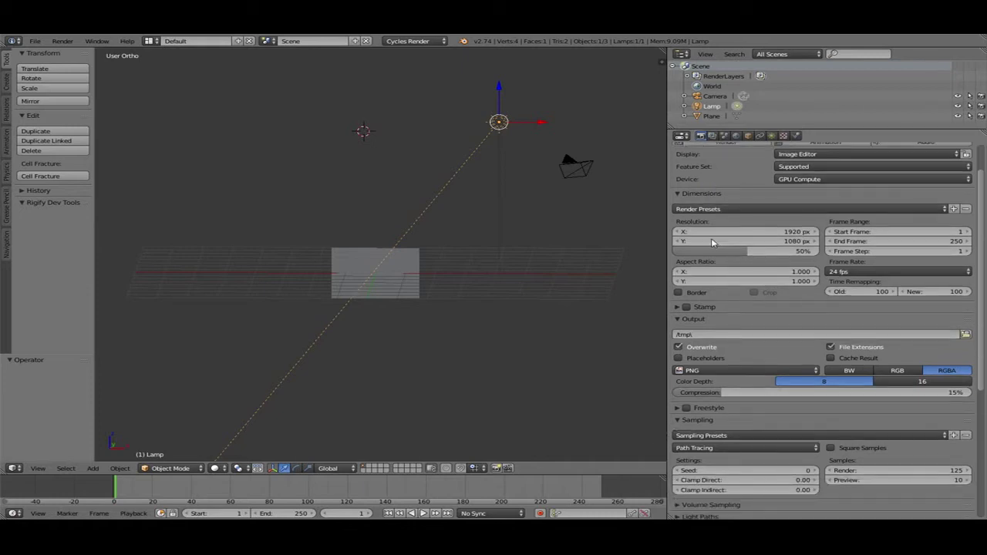
scroll(713, 244, down, 1)
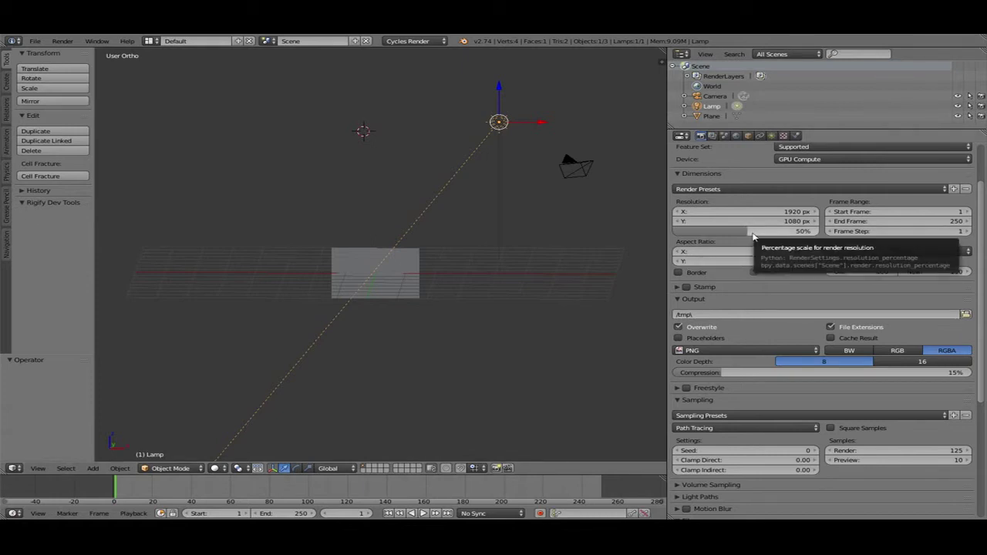
drag(754, 233, 814, 231)
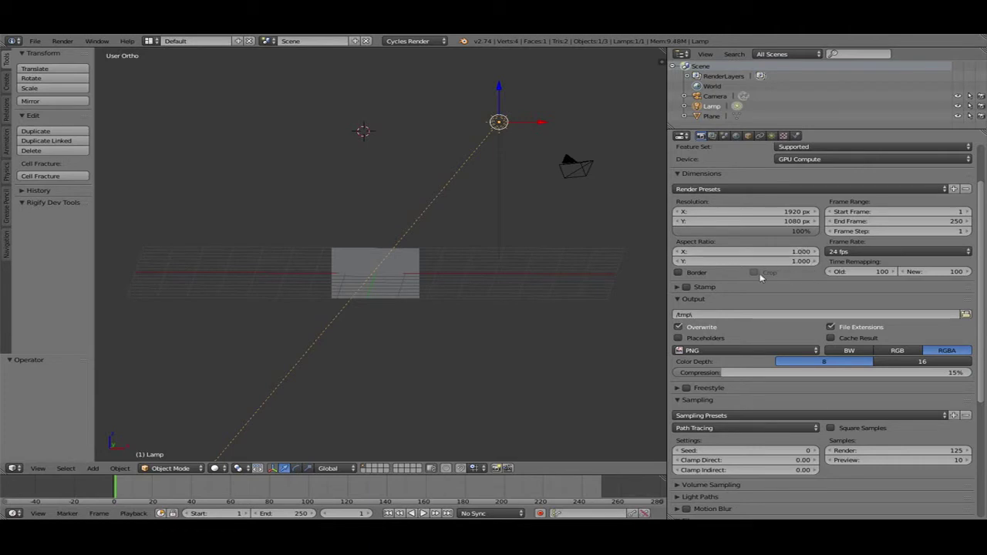
click(764, 190)
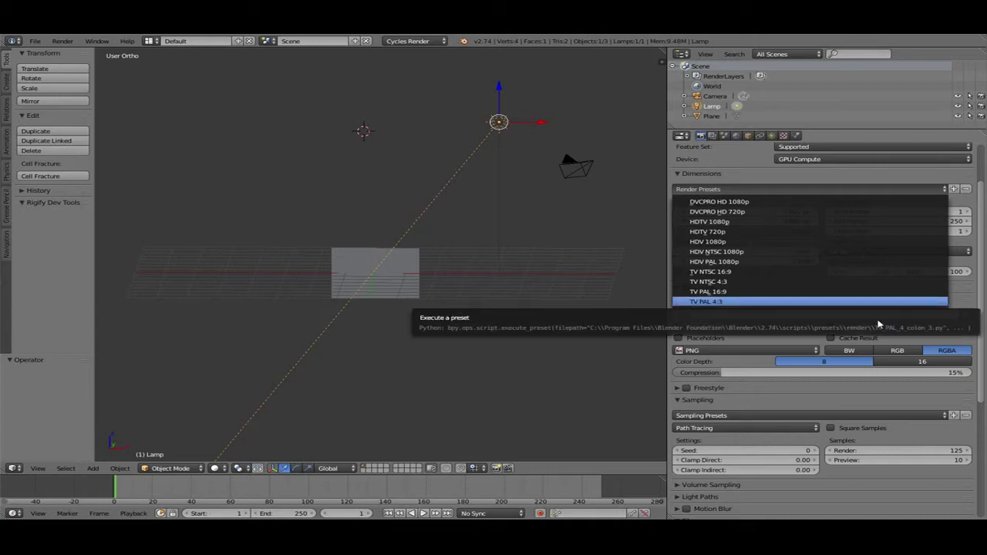
click(735, 189)
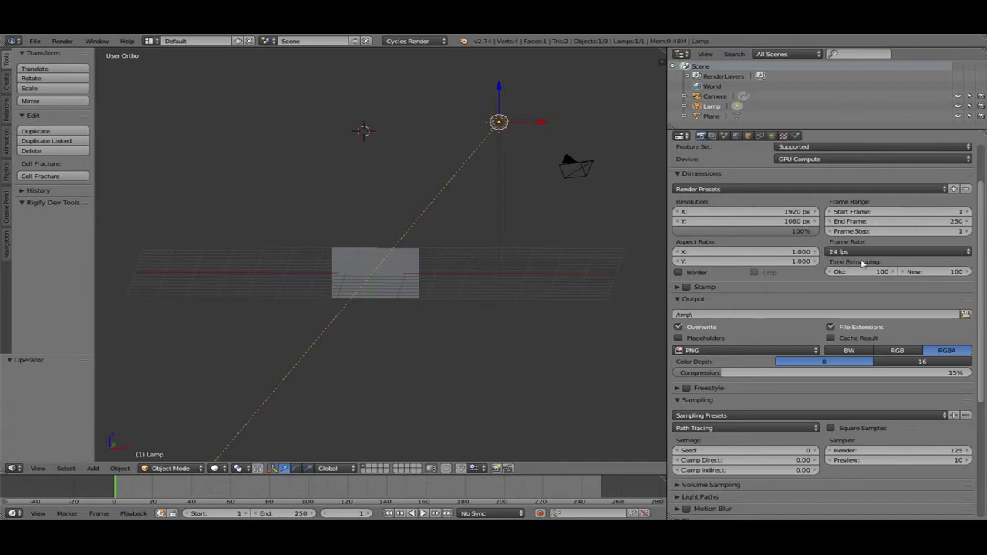
Try a Clamp Indirect value of 0.03 in the sampling settings and return it to 0.00
scroll(718, 283, down, 2)
scroll(717, 282, down, 2)
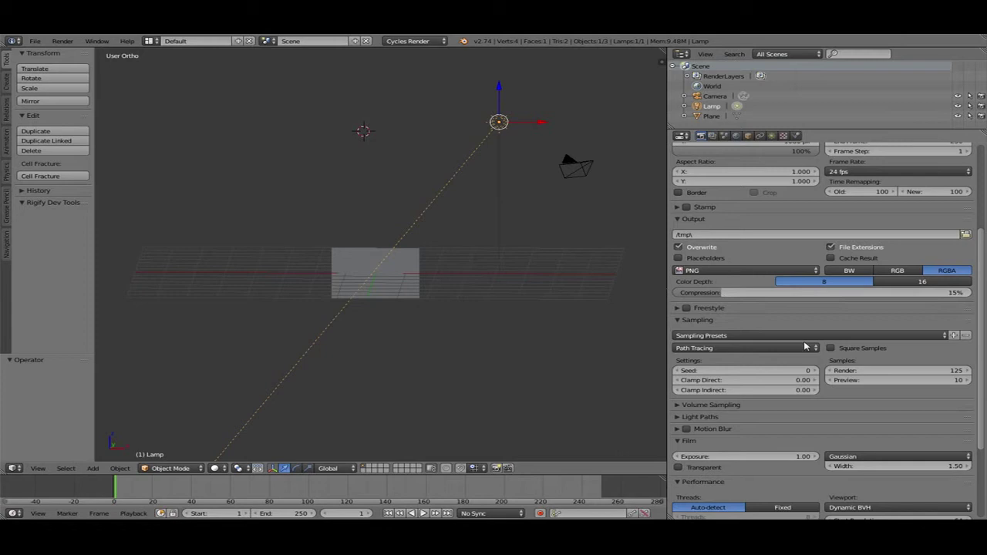
scroll(805, 347, down, 2)
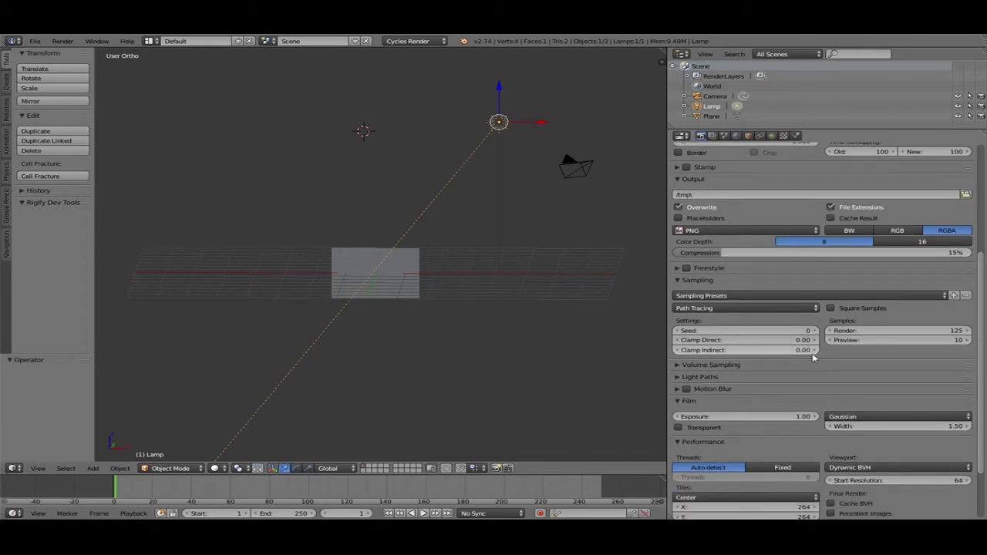
drag(812, 351, 809, 355)
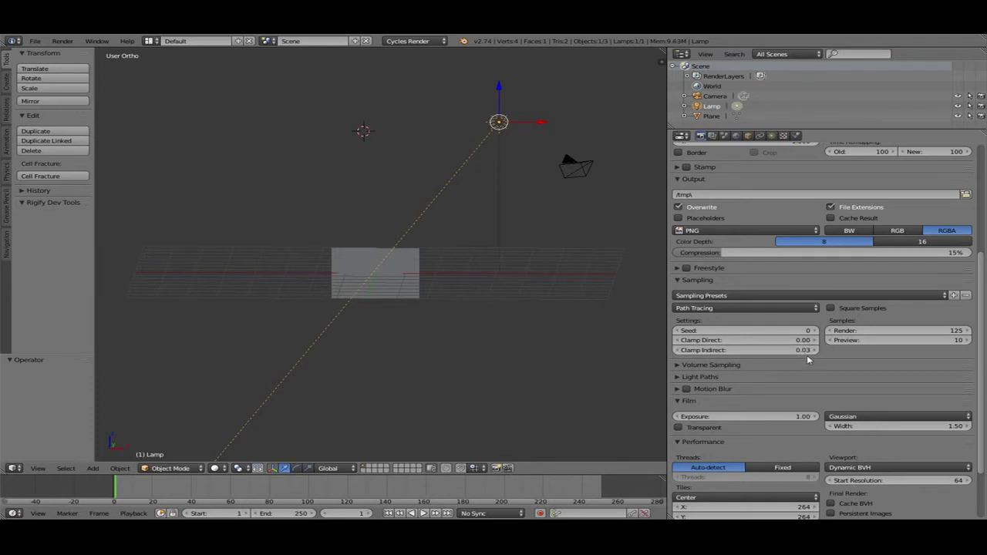
drag(688, 351, 817, 356)
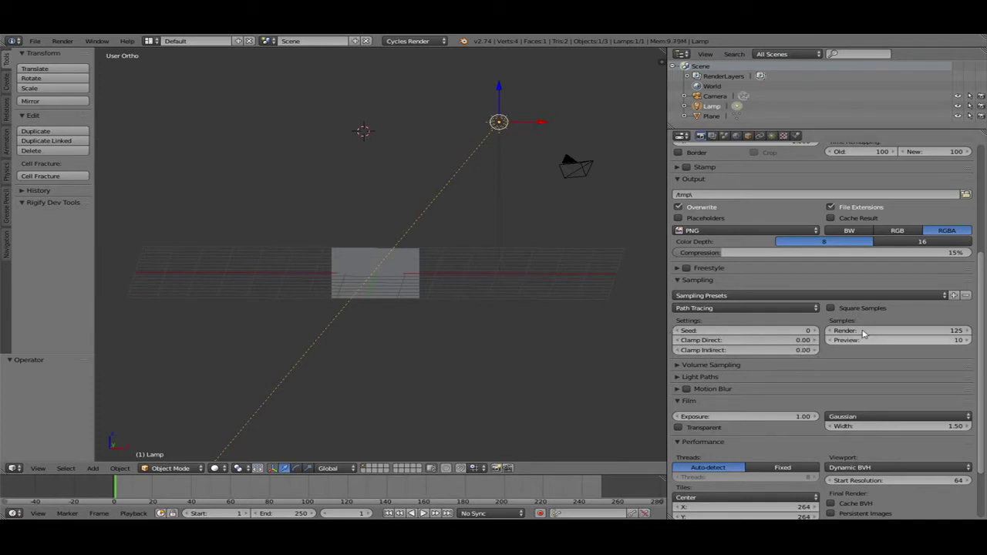
Examine the Light Paths settings and try the Transparent film option, leaving it off
scroll(733, 324, down, 2)
click(679, 317)
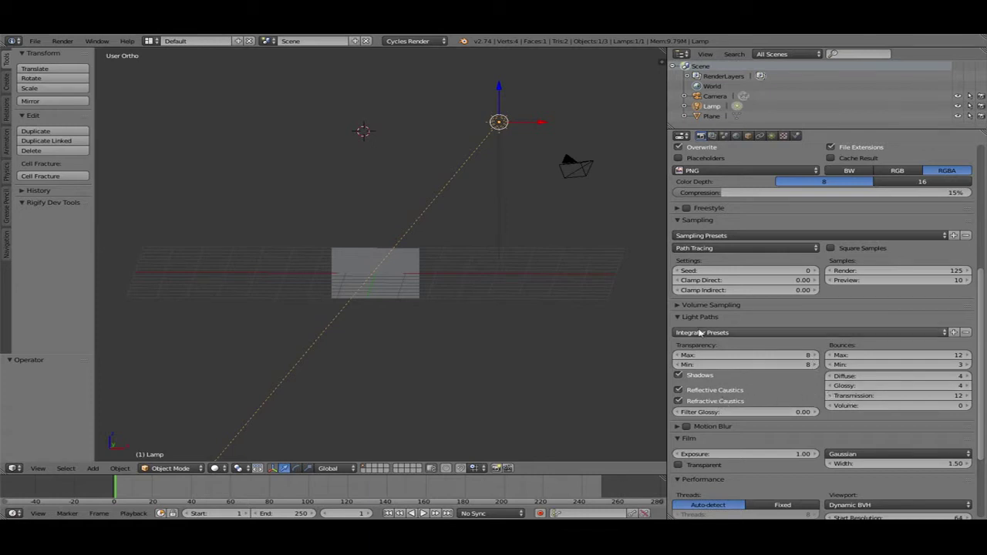
click(678, 318)
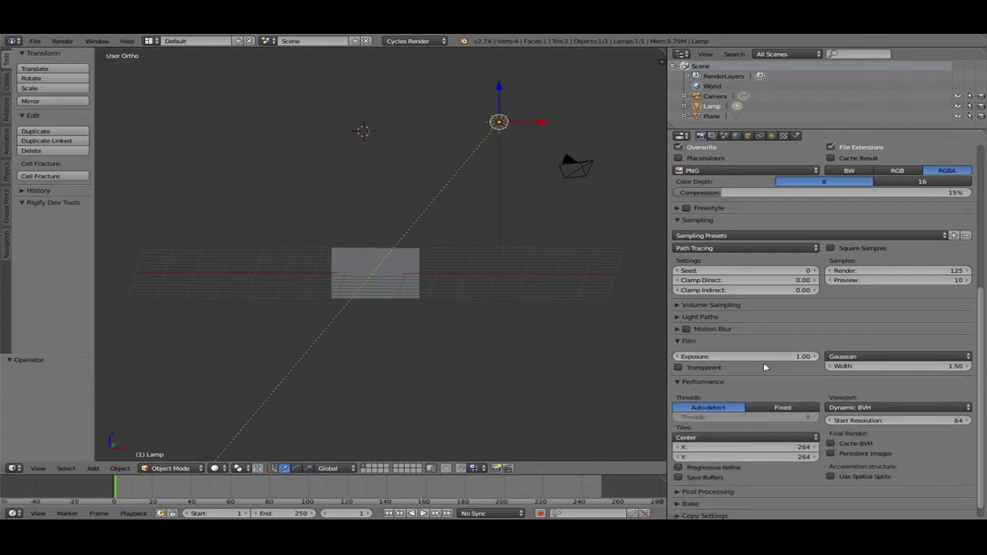
click(679, 368)
click(679, 369)
scroll(752, 390, down, 1)
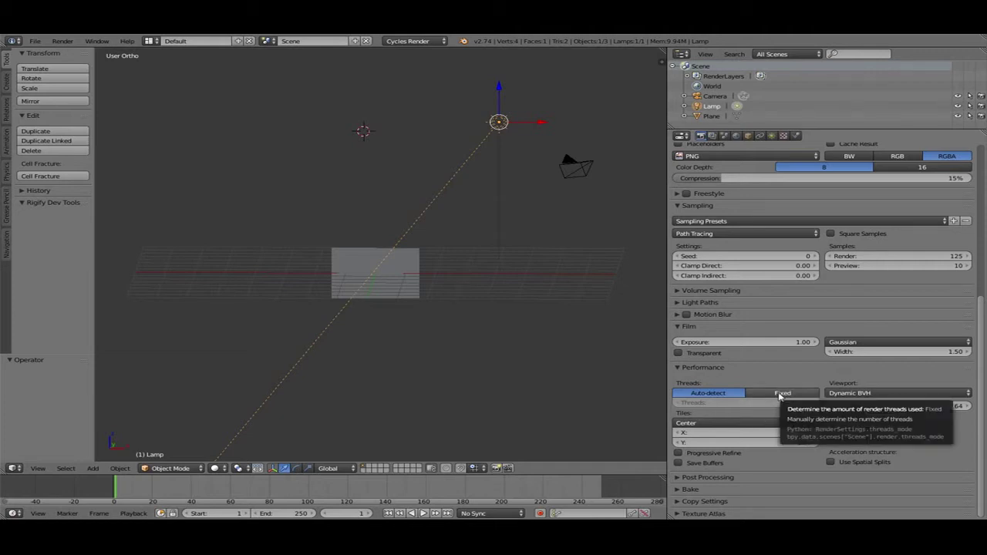
Try a fixed number of render threads and return the thread mode to Auto-detect
click(779, 394)
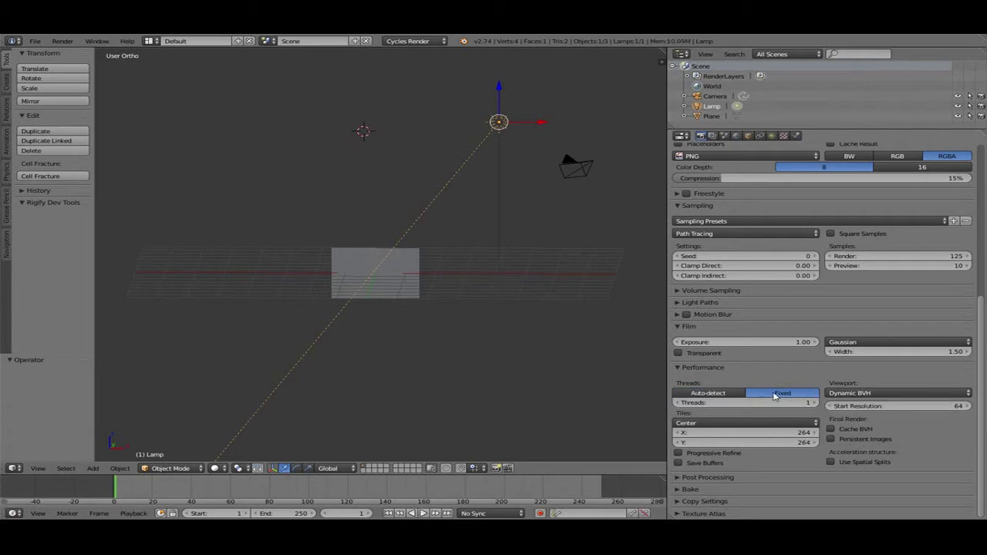
click(812, 403)
drag(813, 405, 821, 404)
click(721, 394)
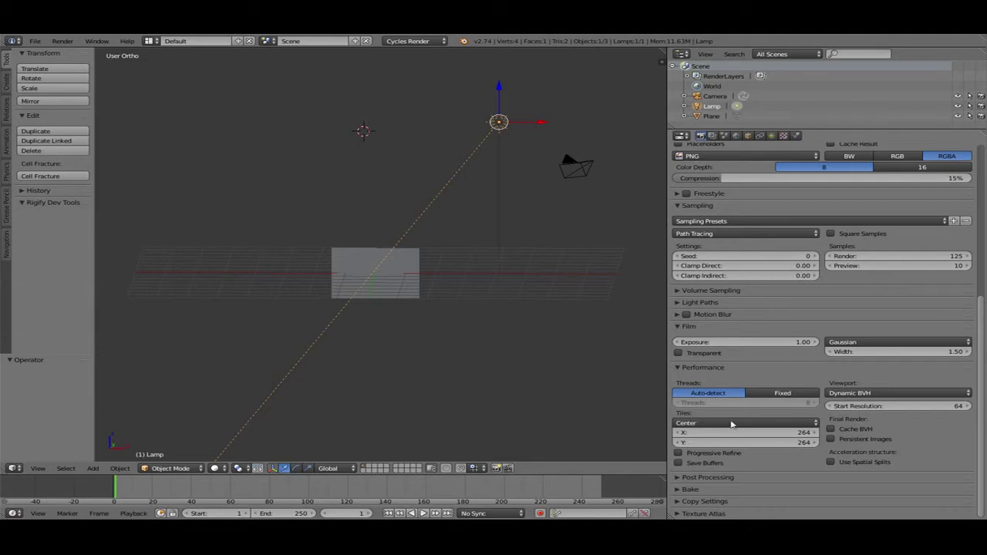
Examine the Post Processing and Bake render settings and the layer options of the render layer
click(680, 477)
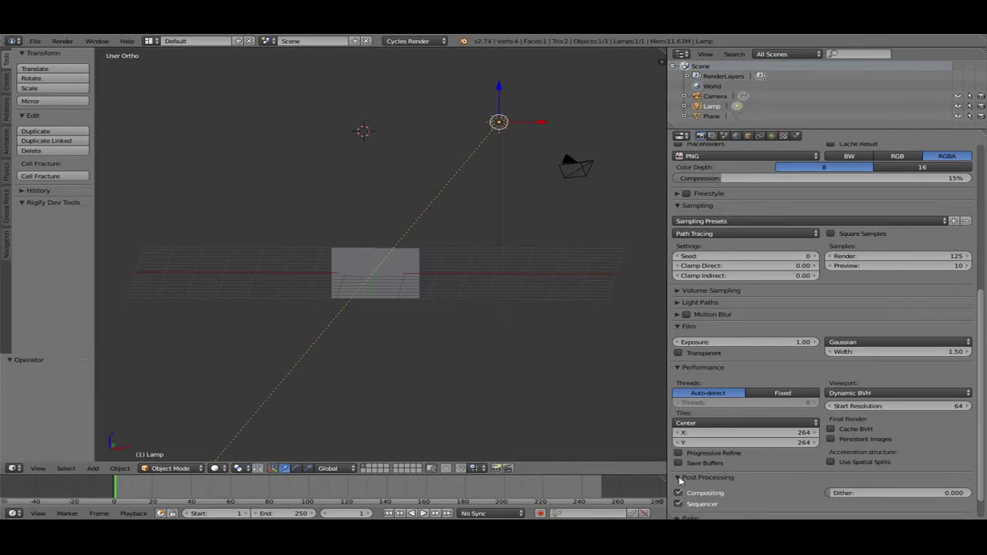
scroll(680, 480, down, 2)
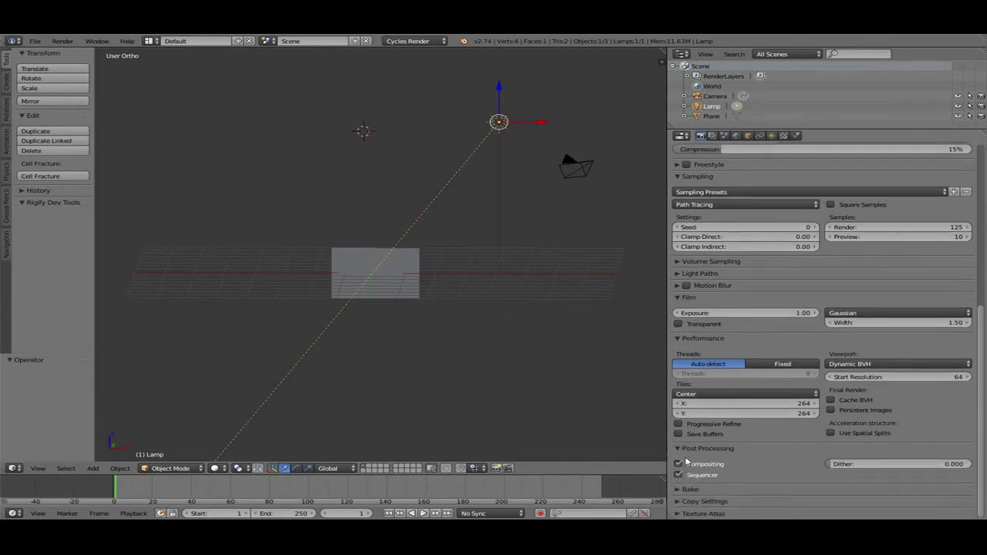
click(680, 450)
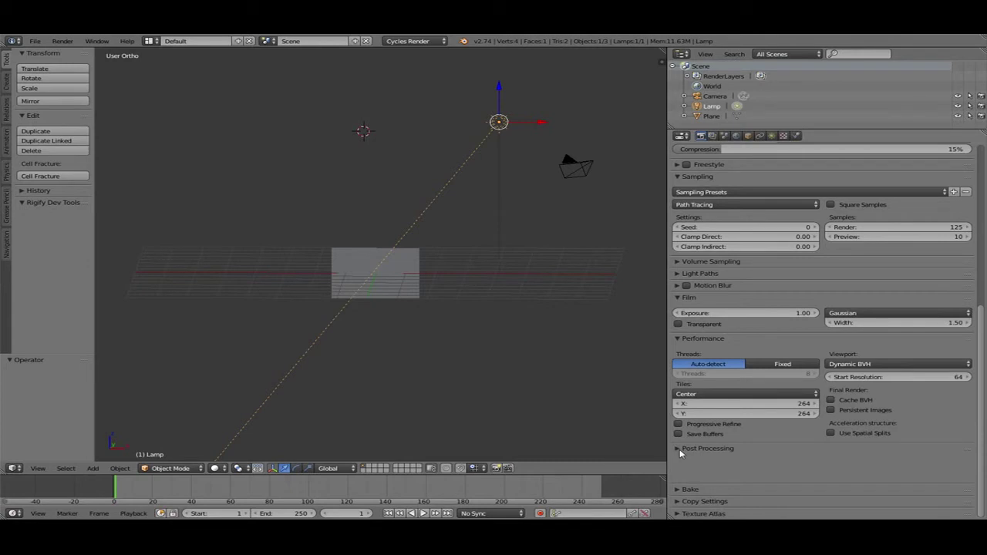
click(679, 461)
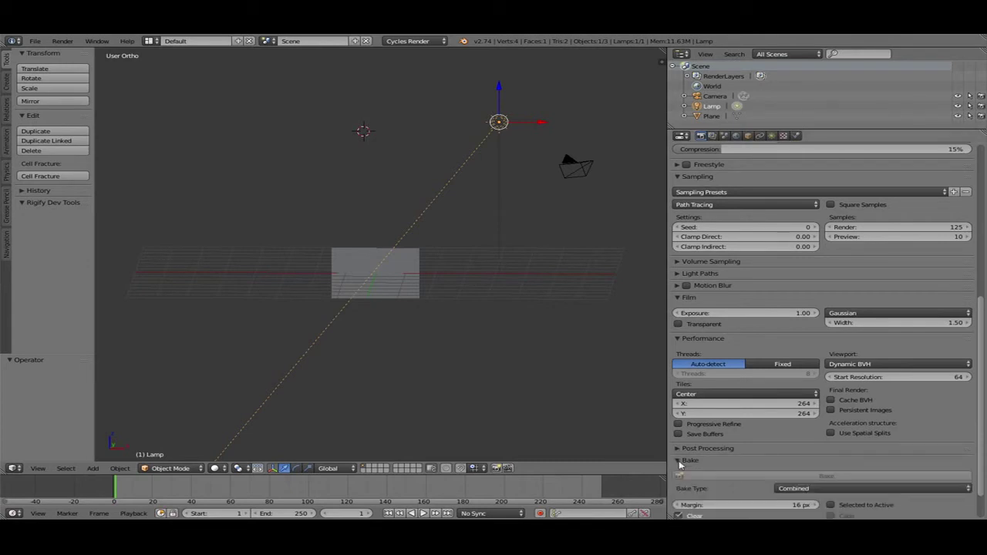
click(678, 463)
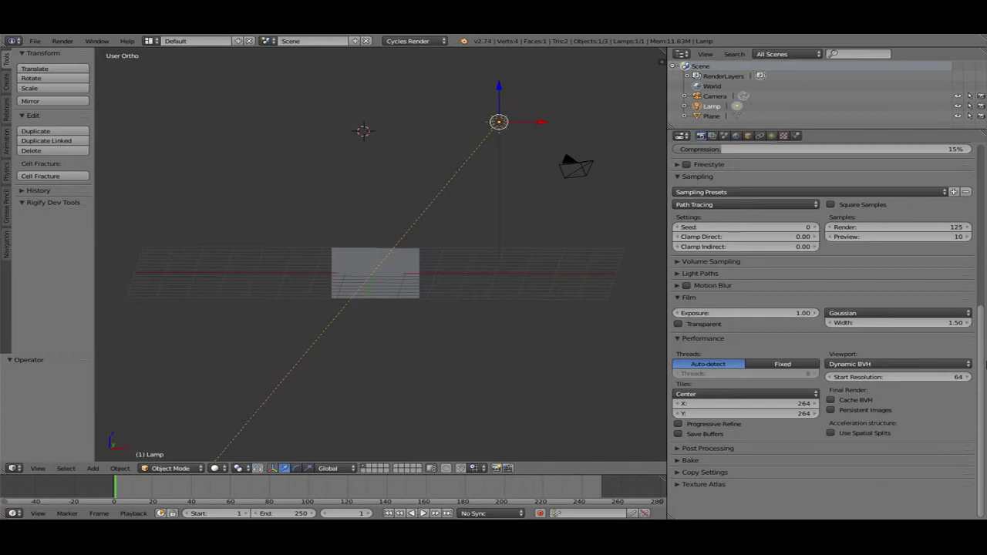
scroll(980, 363, up, 8)
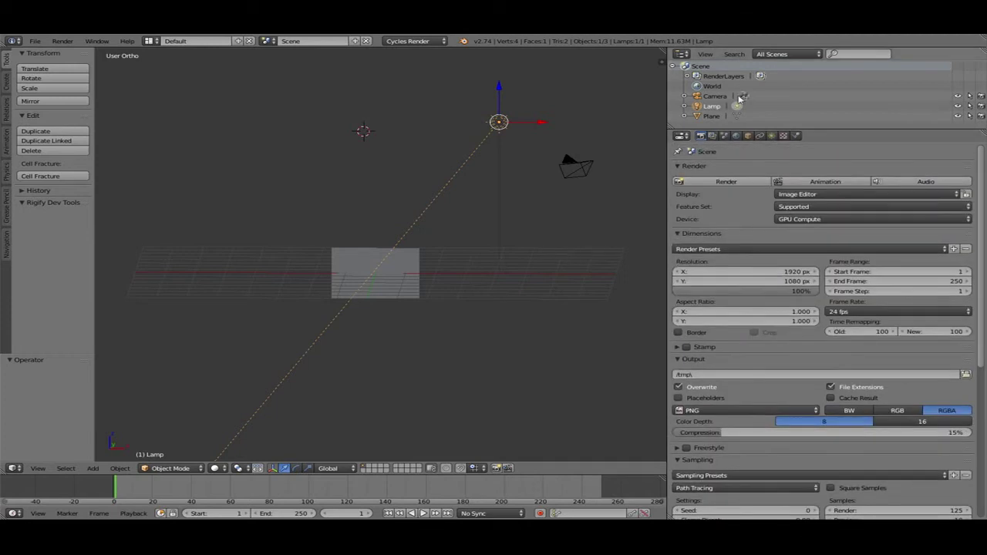
click(712, 136)
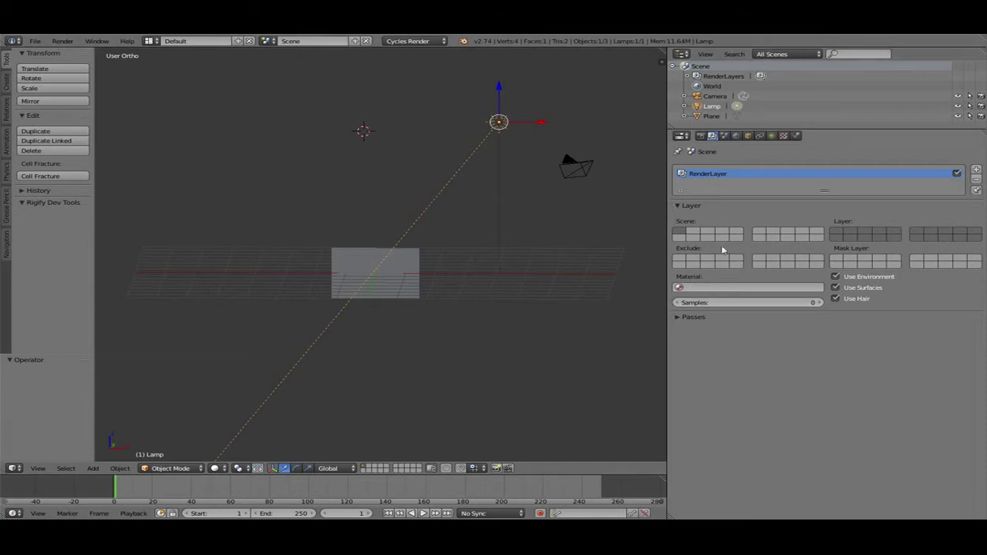
middle_drag(520, 187, 75, 204)
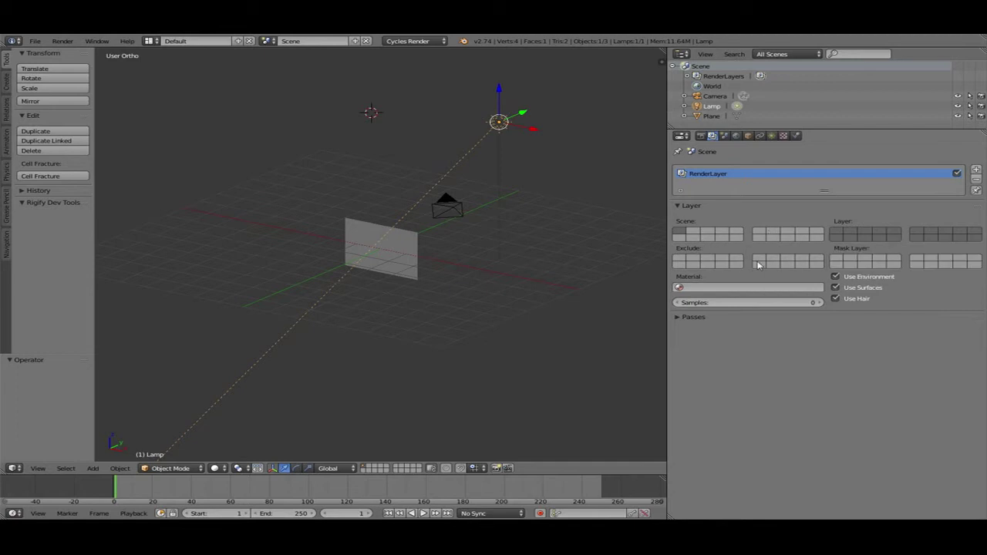
Select the plane and set the scene's units to Metric
click(724, 137)
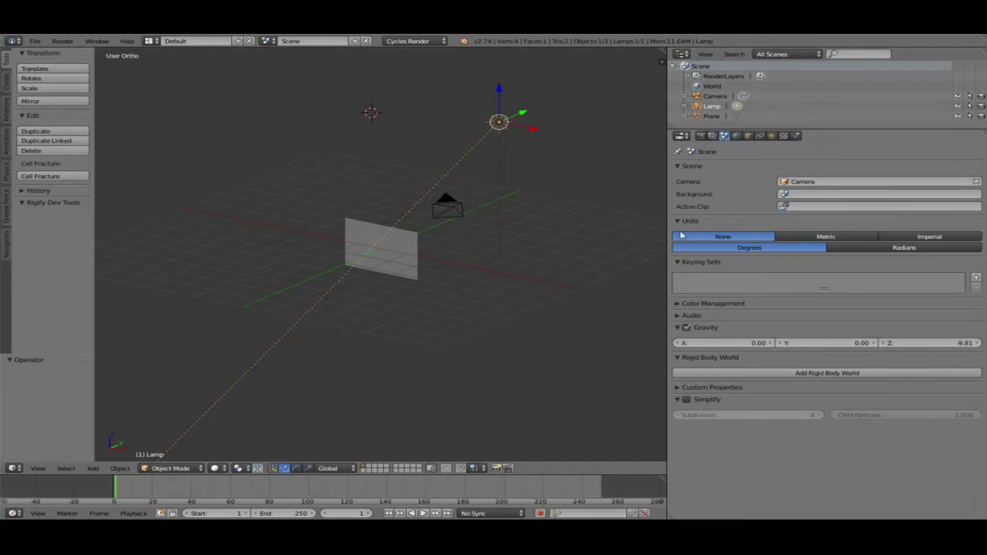
middle_drag(399, 311, 456, 341)
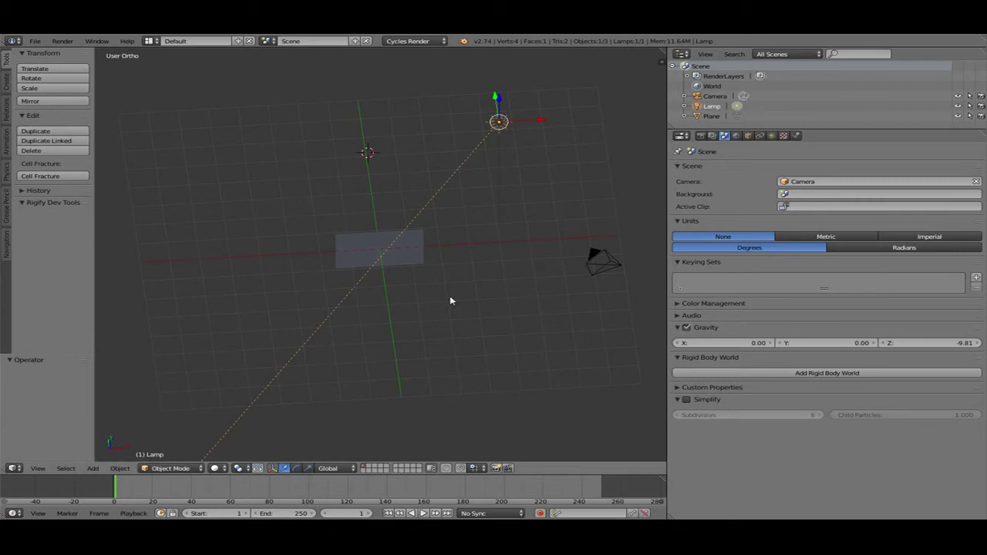
middle_drag(451, 301, 411, 253)
right_click(410, 253)
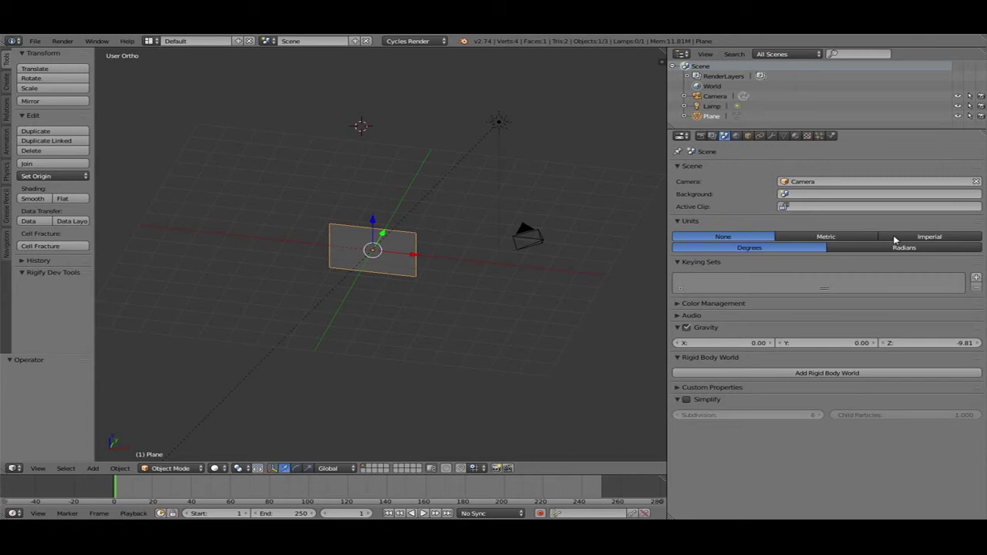
click(858, 240)
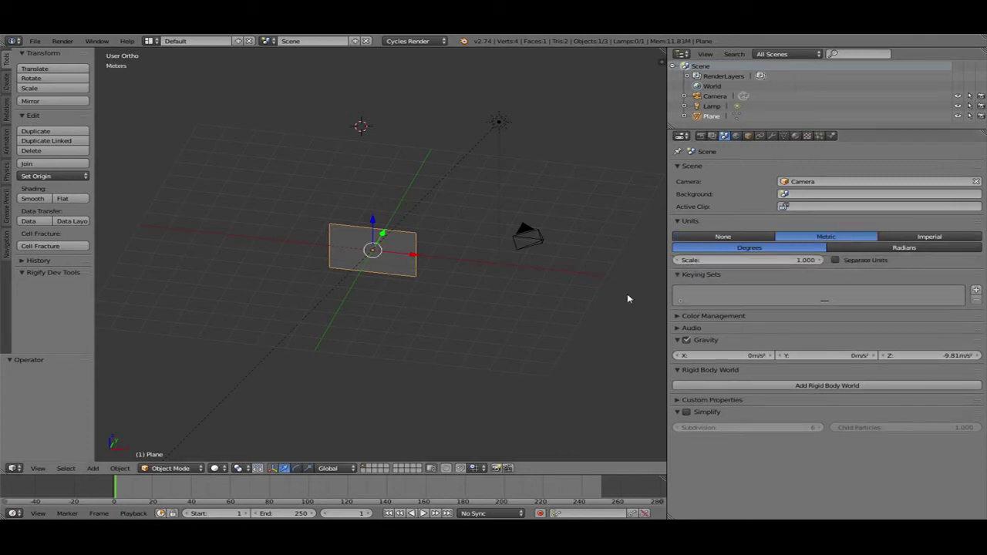
middle_drag(342, 286, 367, 297)
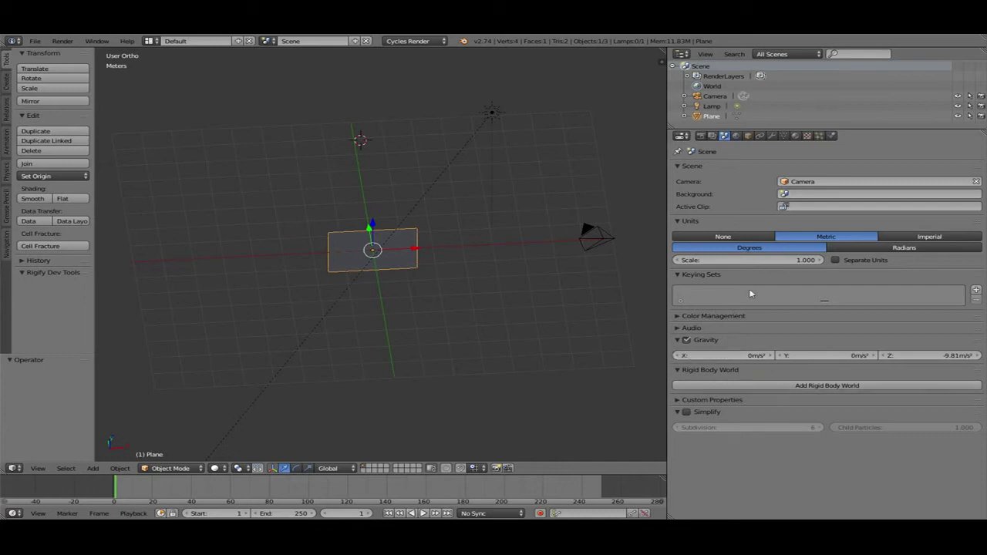
Enable nodes for the world surface and set its background color to a bright crimson red
click(737, 137)
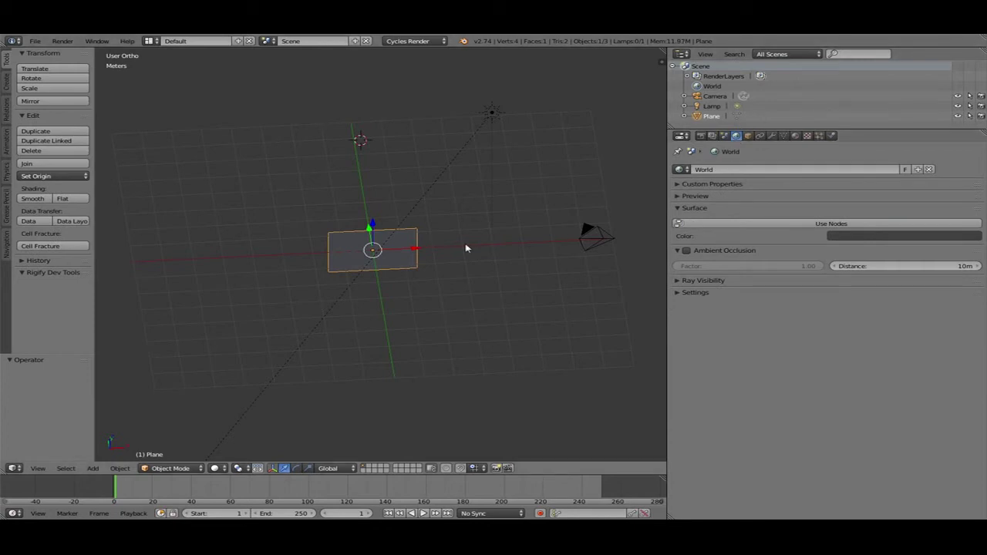
middle_drag(466, 248, 760, 378)
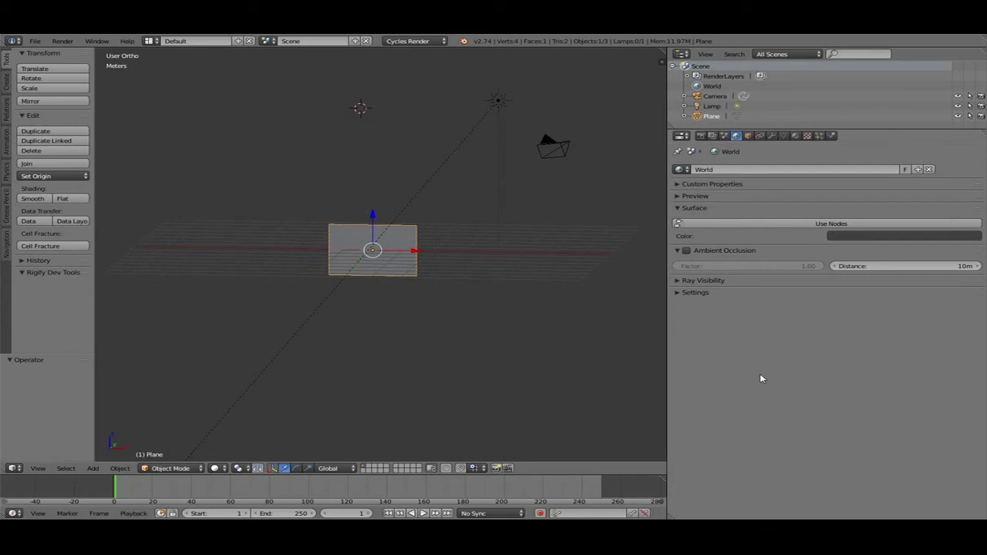
click(853, 224)
click(924, 241)
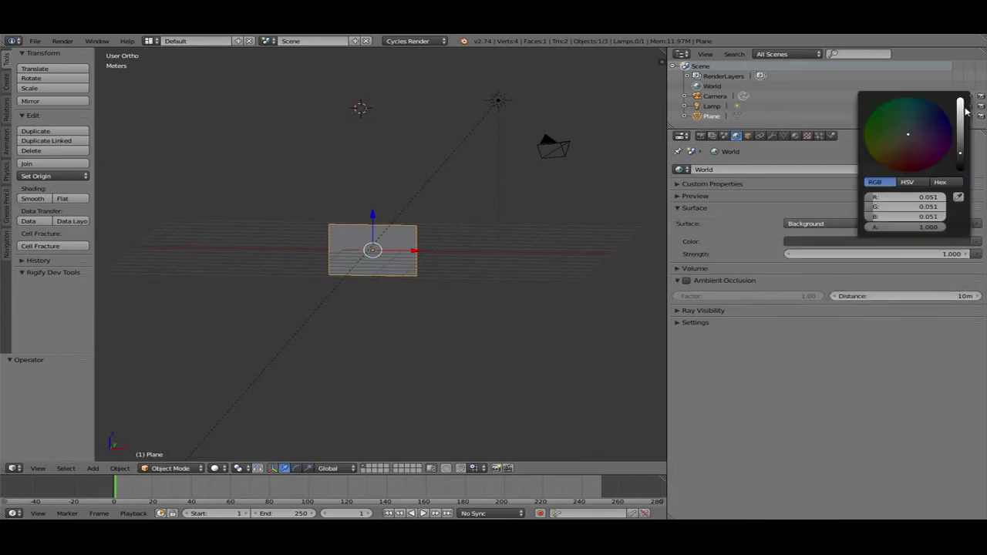
drag(966, 112, 961, 100)
click(937, 149)
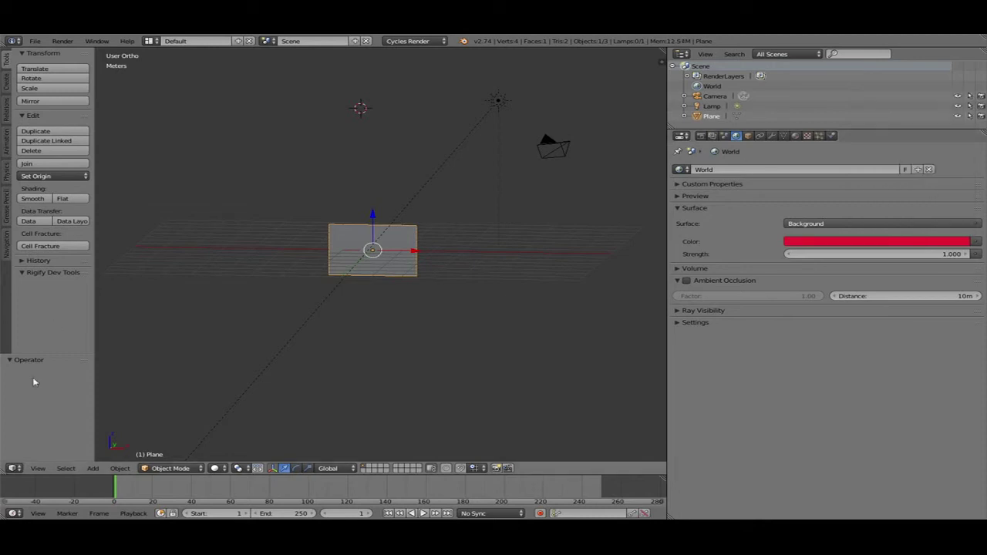
Preview the red world background in Rendered viewport shading and return the viewport to Solid
click(230, 469)
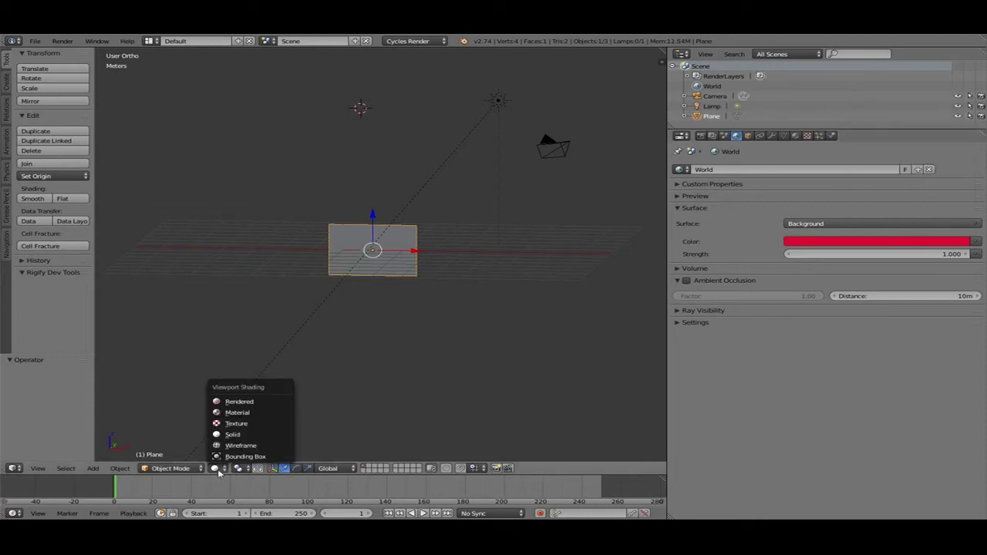
click(255, 400)
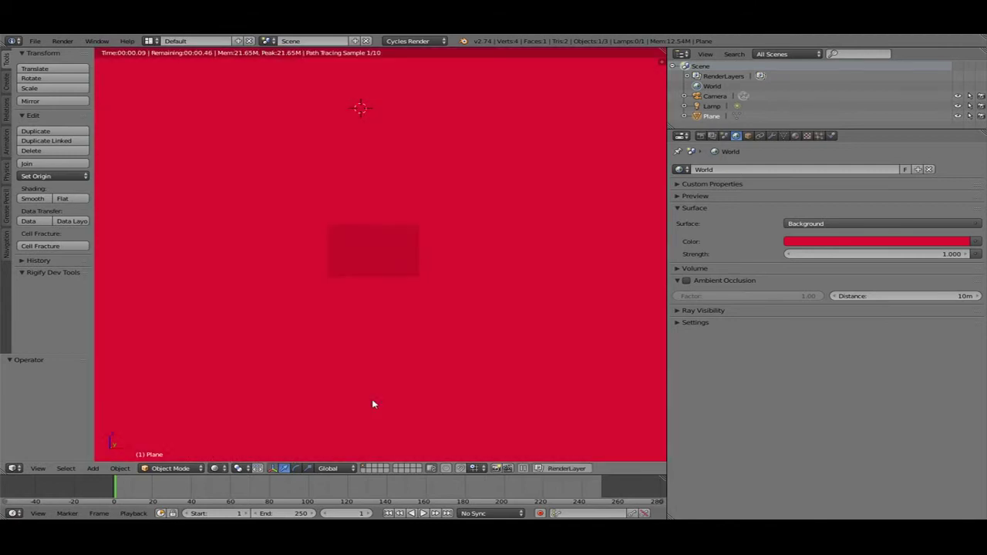
click(216, 468)
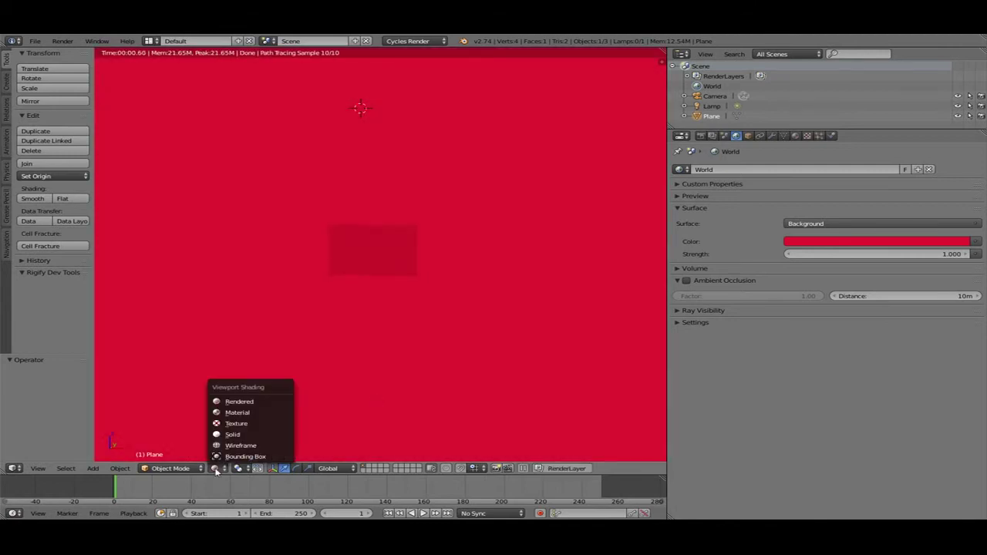
click(252, 433)
click(221, 468)
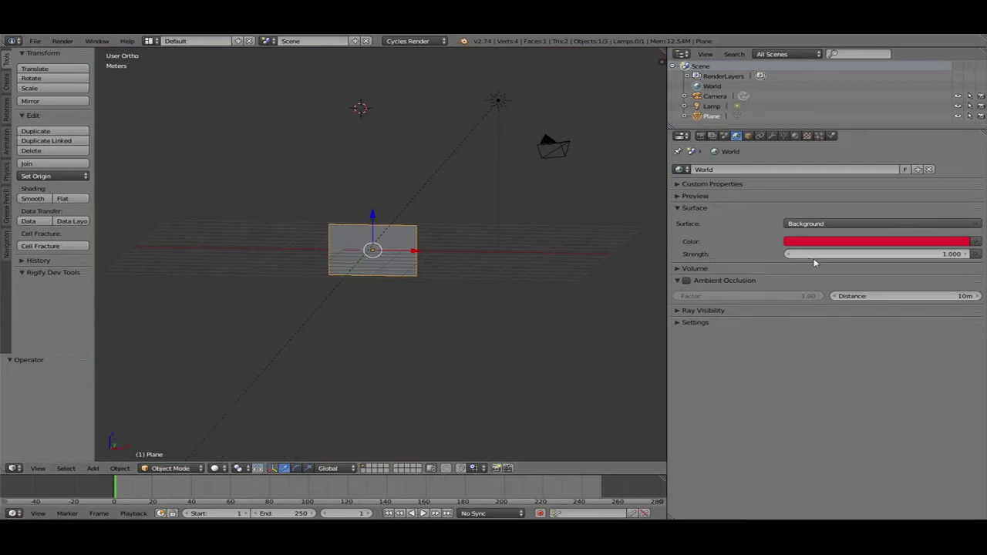
Set the world color to an Environment Texture and load fin4_Bg.jpg from D:\Komerzielle Texturen\Texturen\hdri\Old_Industrial_Hall
click(976, 242)
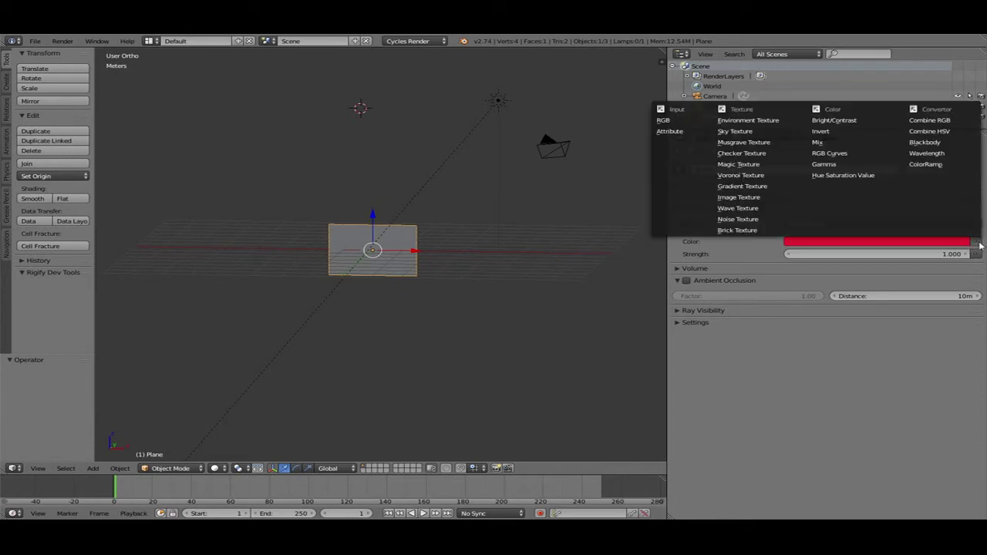
click(775, 121)
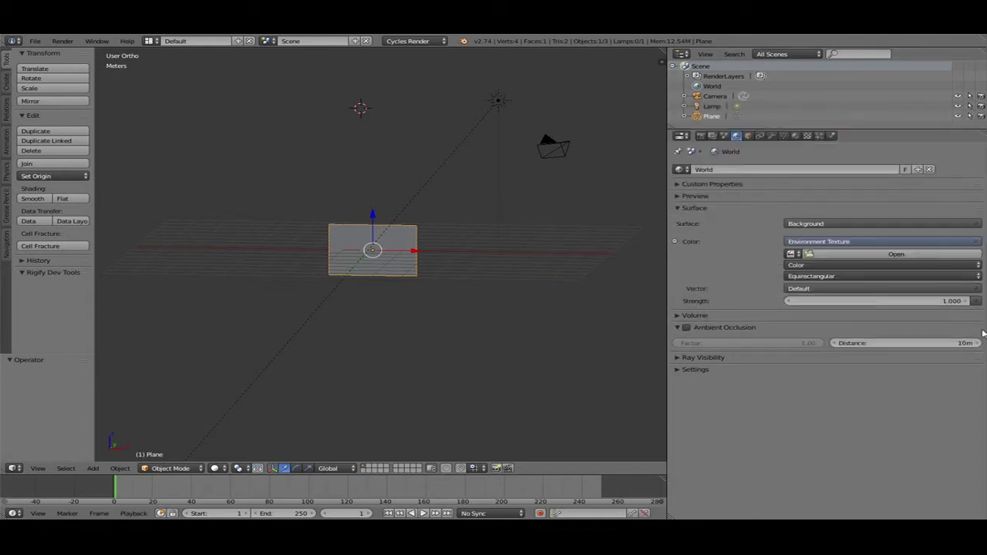
click(823, 258)
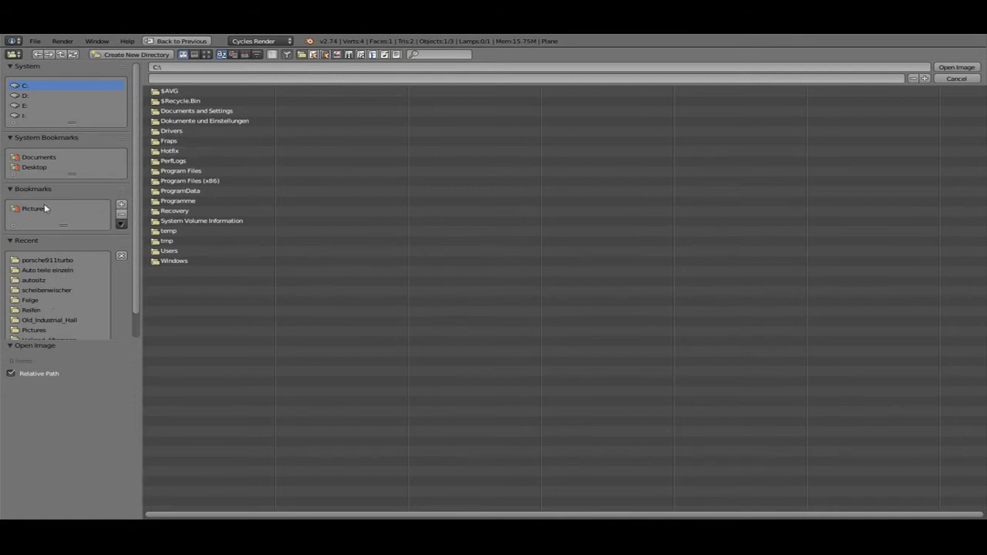
click(33, 97)
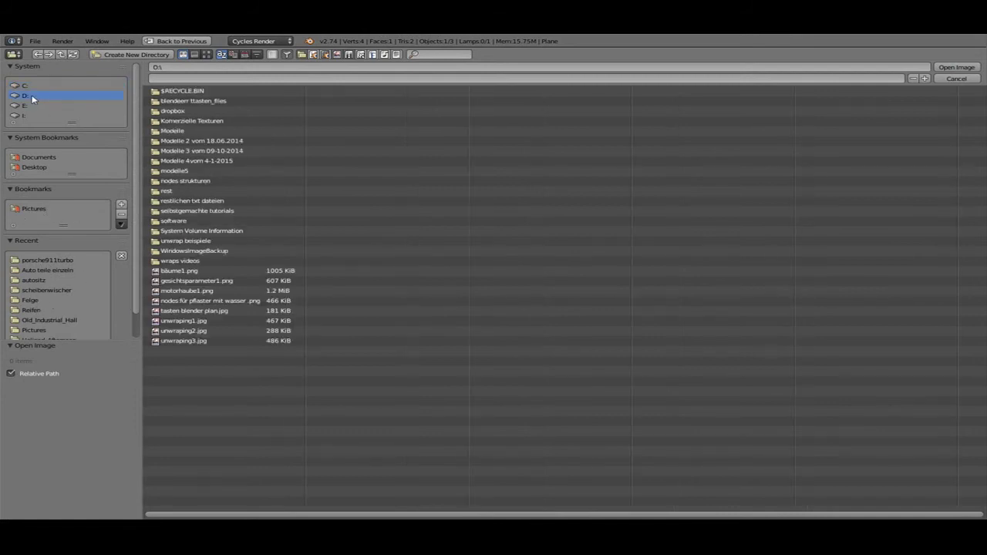
click(206, 121)
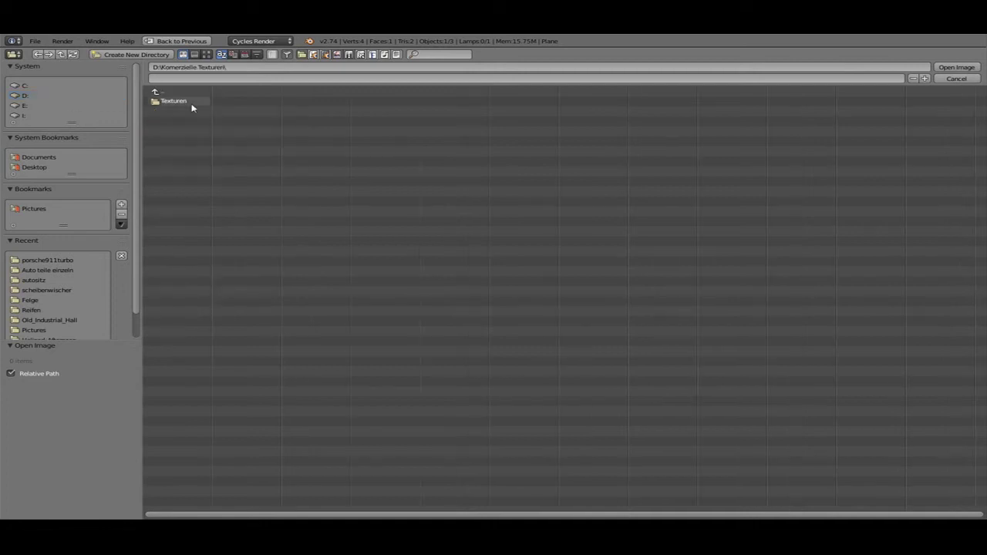
click(192, 104)
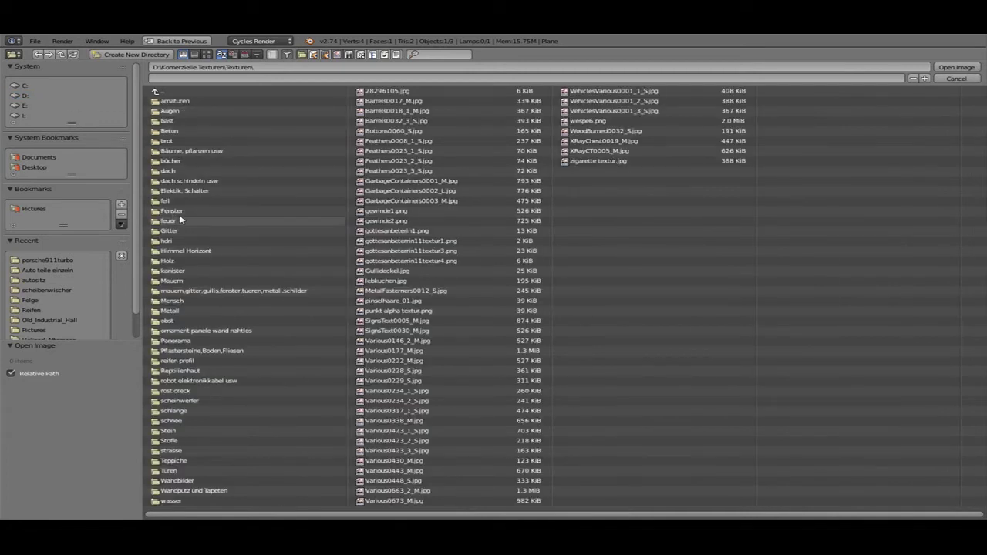
click(184, 241)
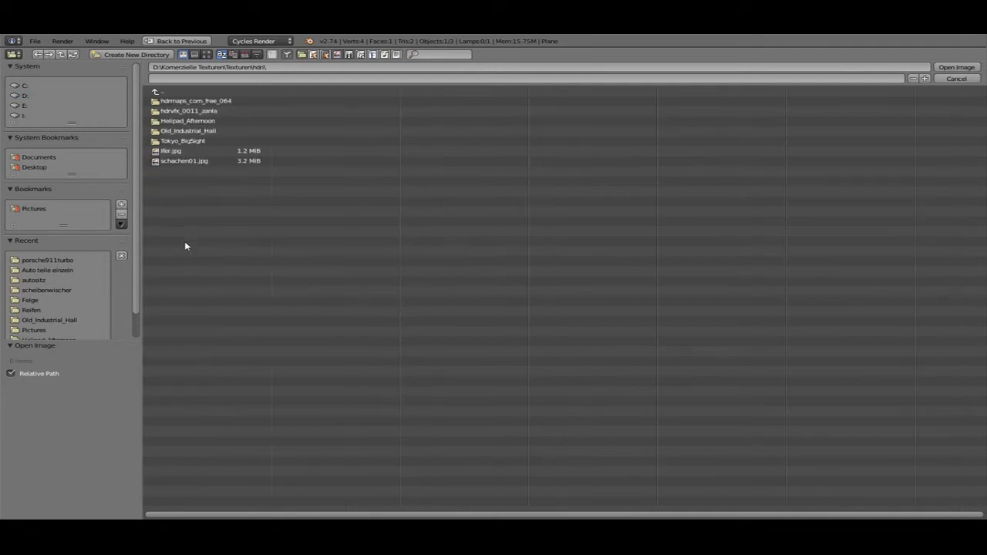
click(212, 135)
click(222, 103)
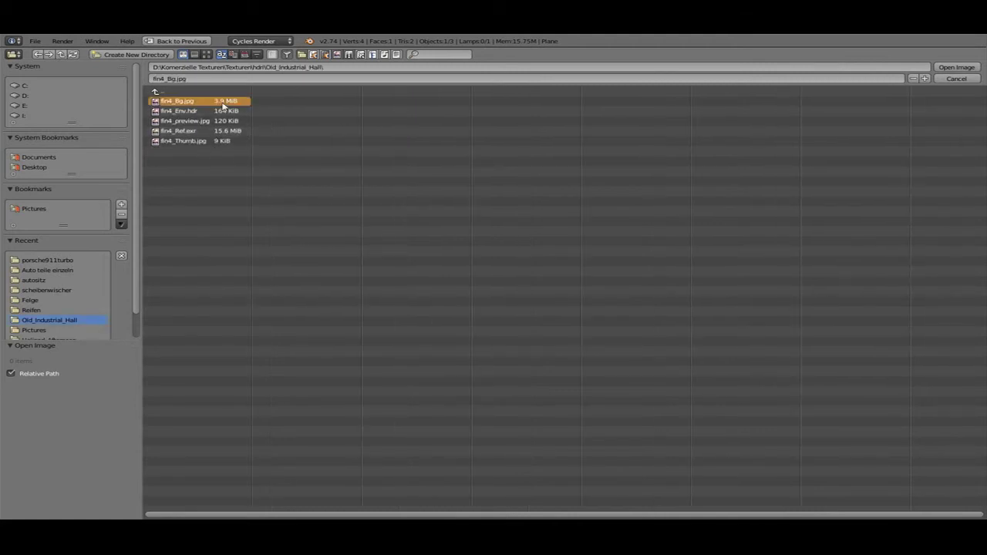
double_click(223, 105)
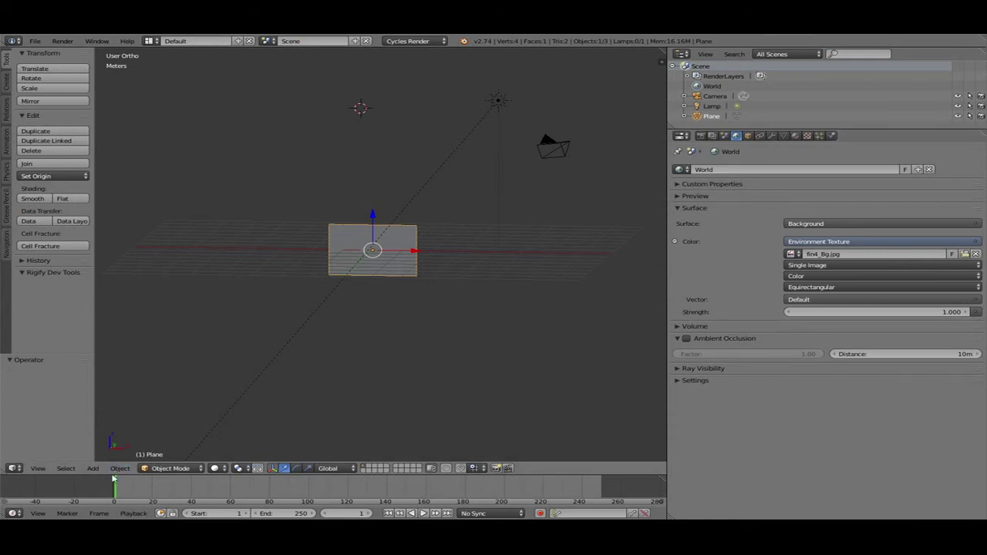
Check the environment image in Rendered viewport shading, return to Solid, and expand the world preview
click(229, 469)
click(248, 402)
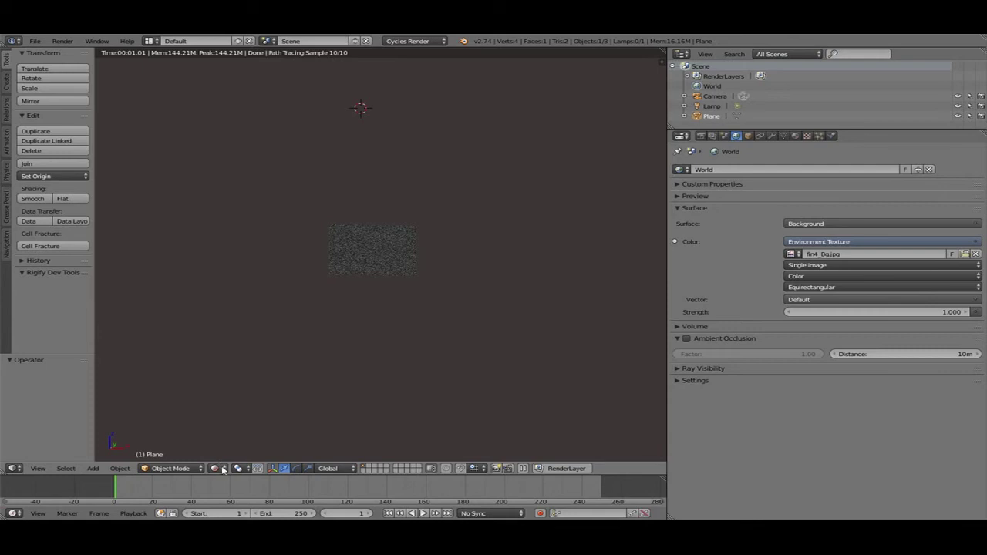
click(224, 468)
click(247, 434)
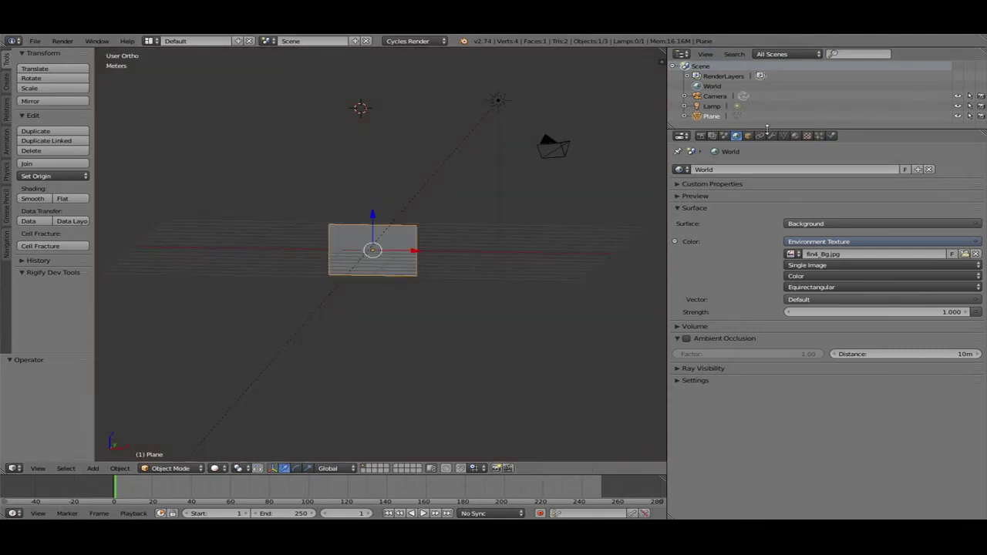
click(686, 197)
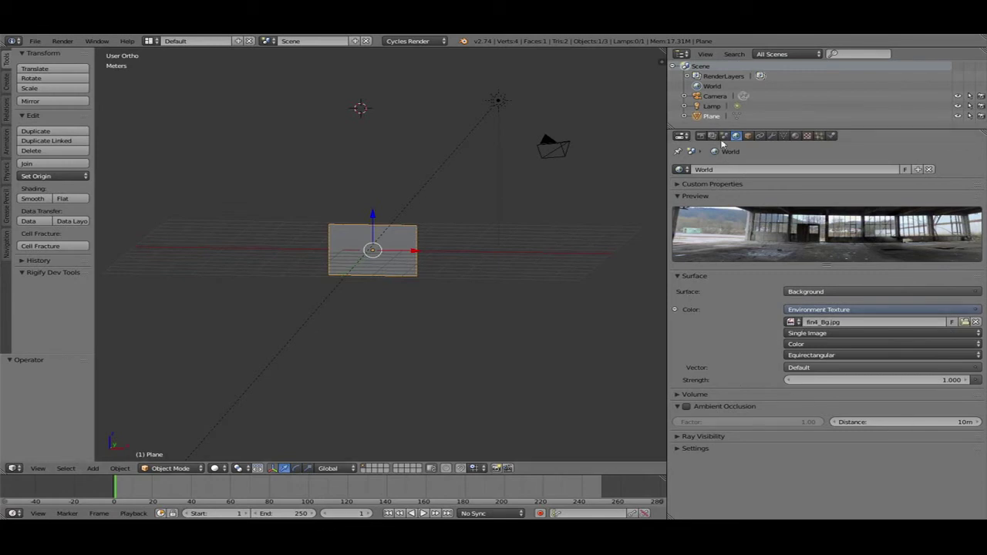
Enable the Name, Axis and Wire display options in the plane's object properties
click(747, 136)
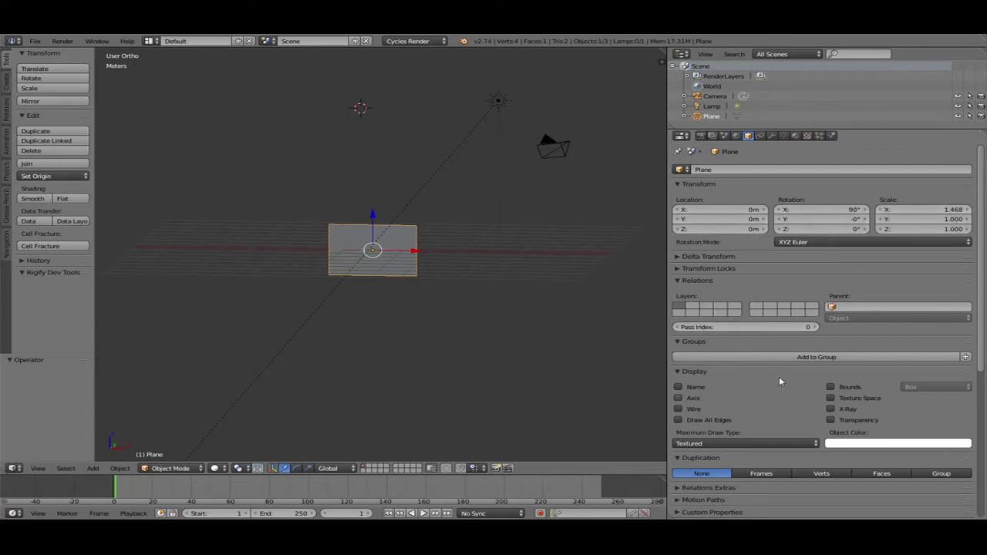
click(679, 387)
click(679, 398)
click(679, 410)
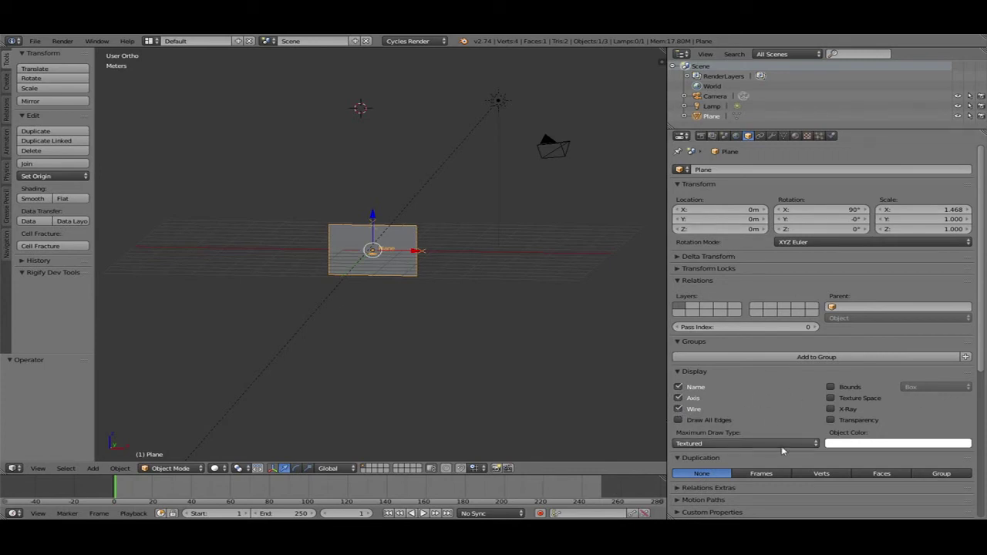
Examine the duplication, ray visibility and mocap settings among the plane's object properties
scroll(779, 446, down, 2)
scroll(732, 479, down, 3)
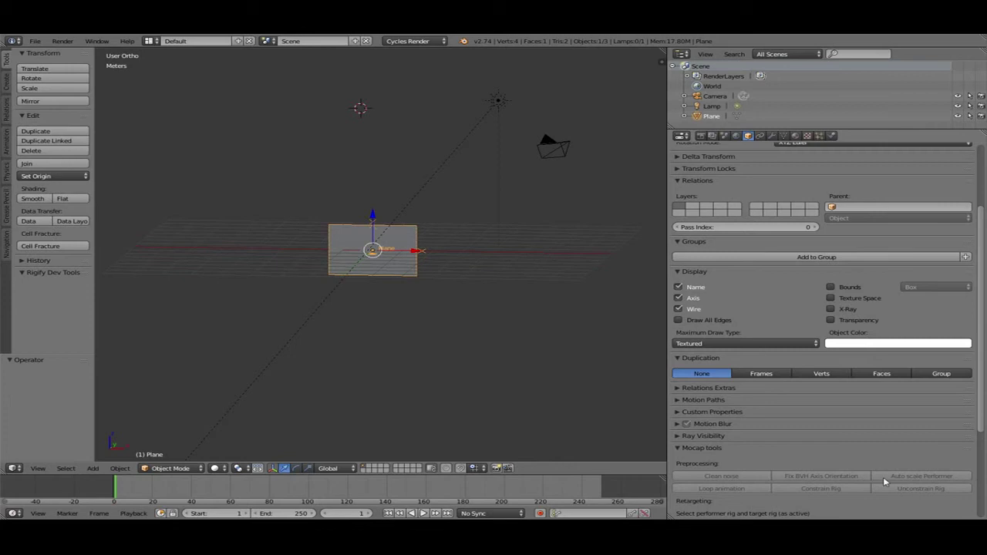
scroll(816, 415, down, 3)
scroll(802, 424, down, 2)
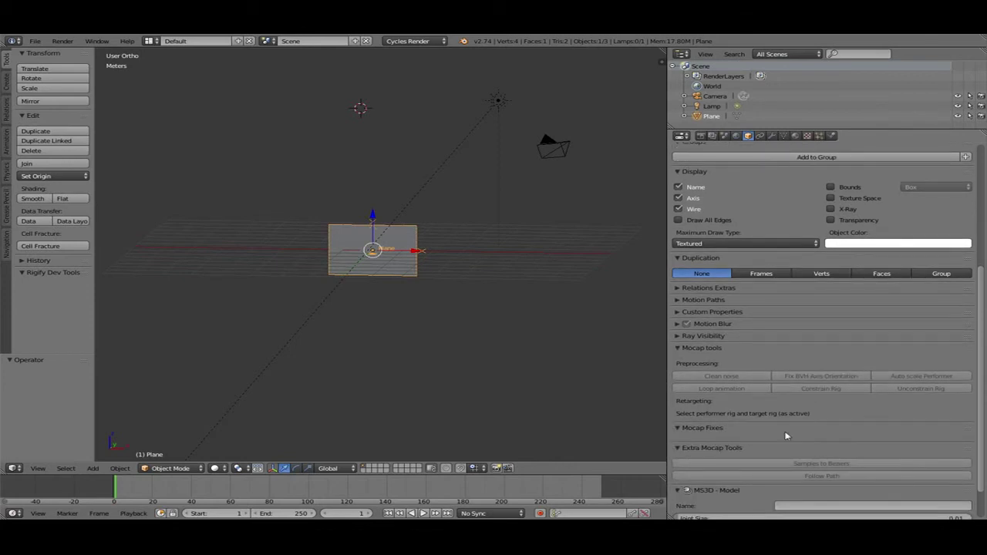
scroll(786, 437, up, 3)
scroll(762, 338, up, 3)
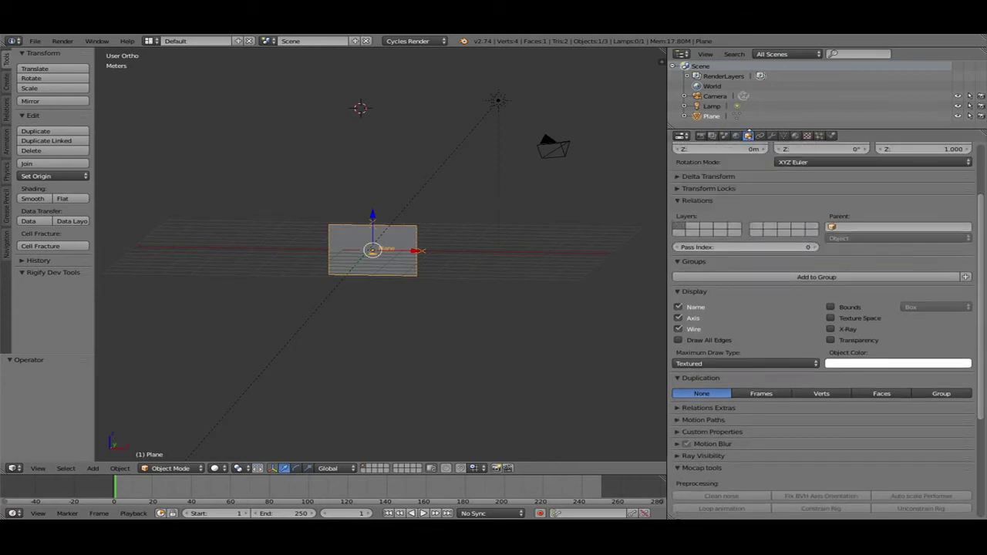
Examine the object constraint types available for the plane without adding one
click(760, 136)
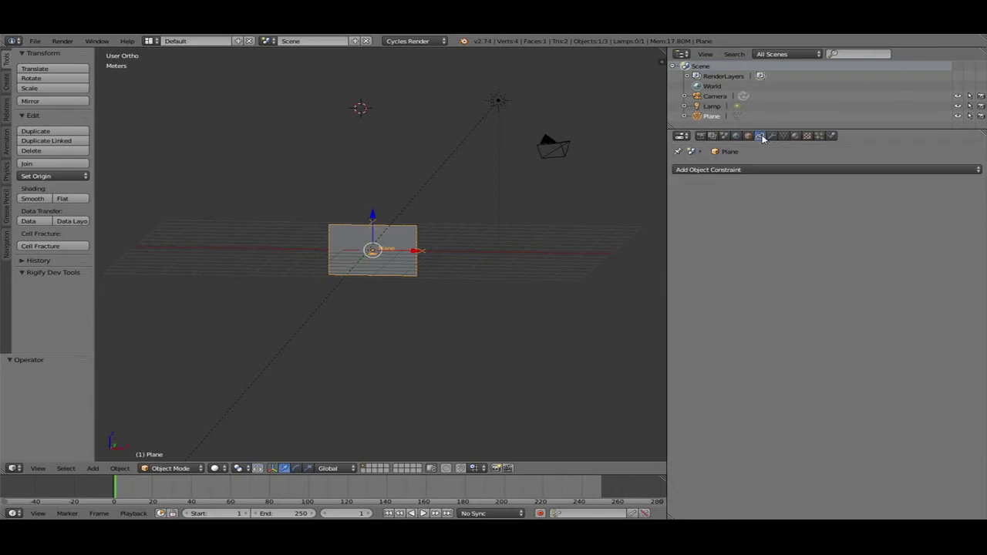
click(733, 172)
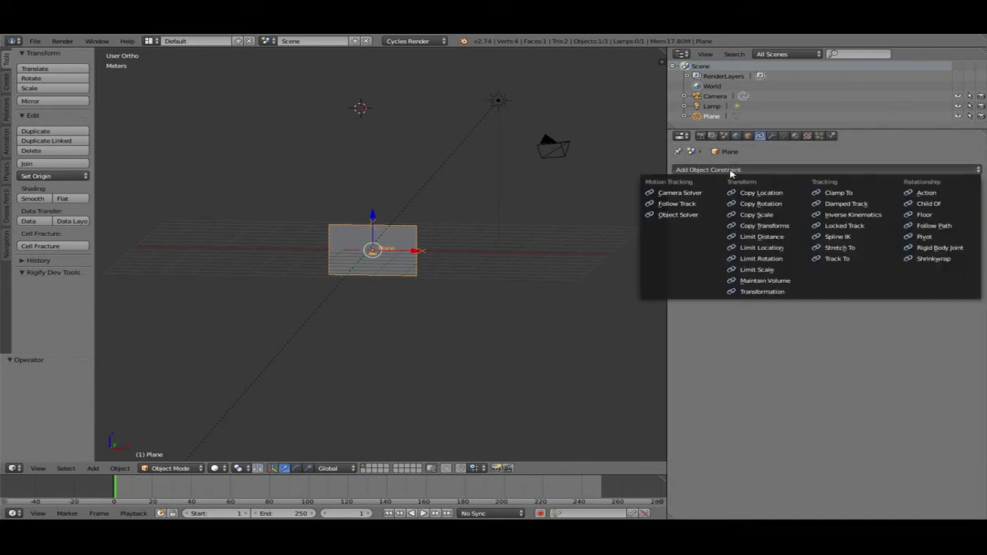
click(718, 171)
click(734, 171)
click(735, 172)
key(Escape)
click(756, 171)
key(Escape)
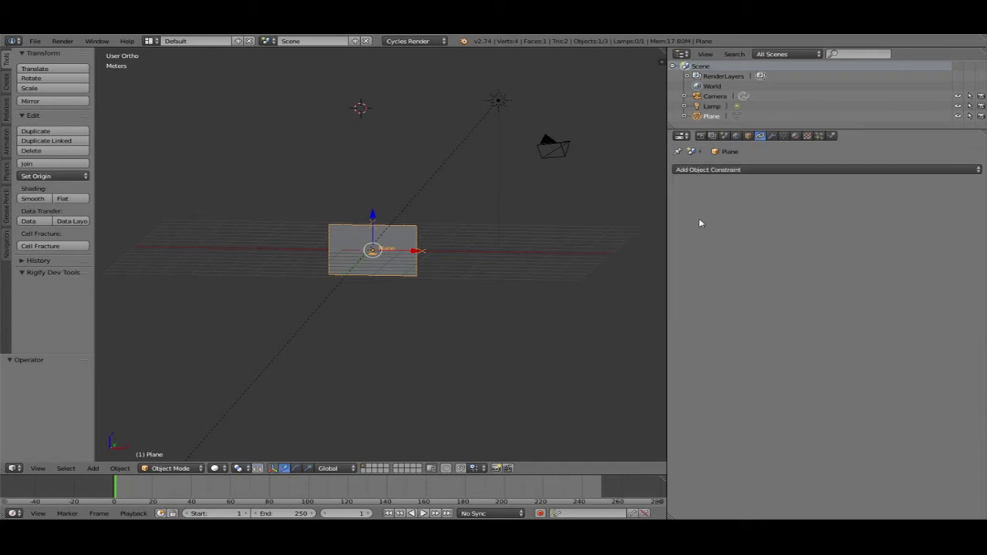
Examine the modifiers available for the plane and its mesh data settings, including vertex groups, shape keys and UV maps
click(774, 139)
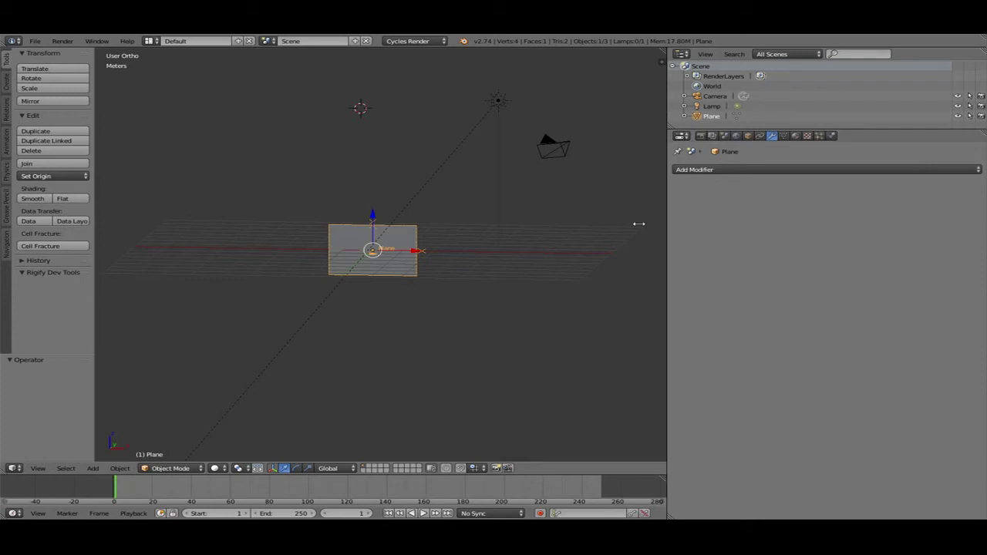
click(695, 171)
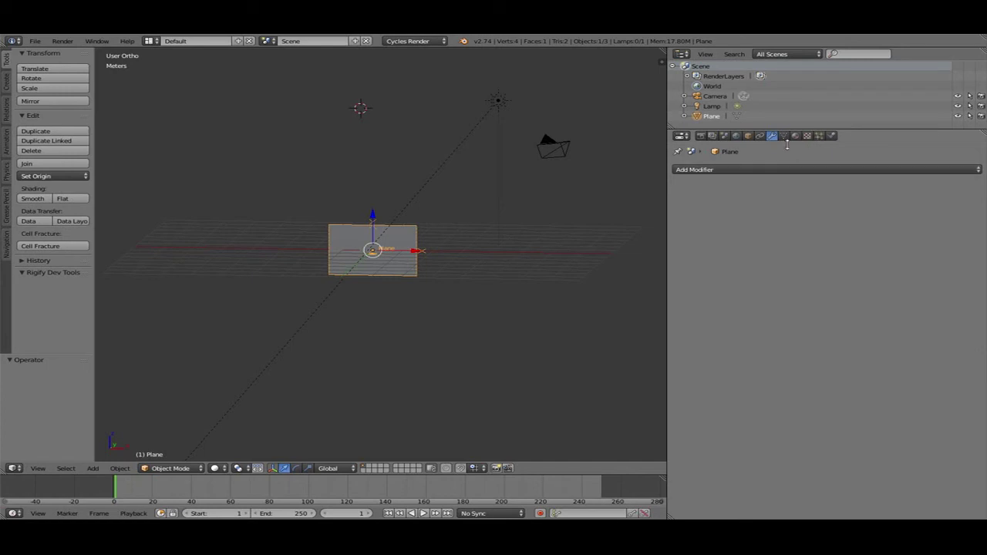
click(784, 136)
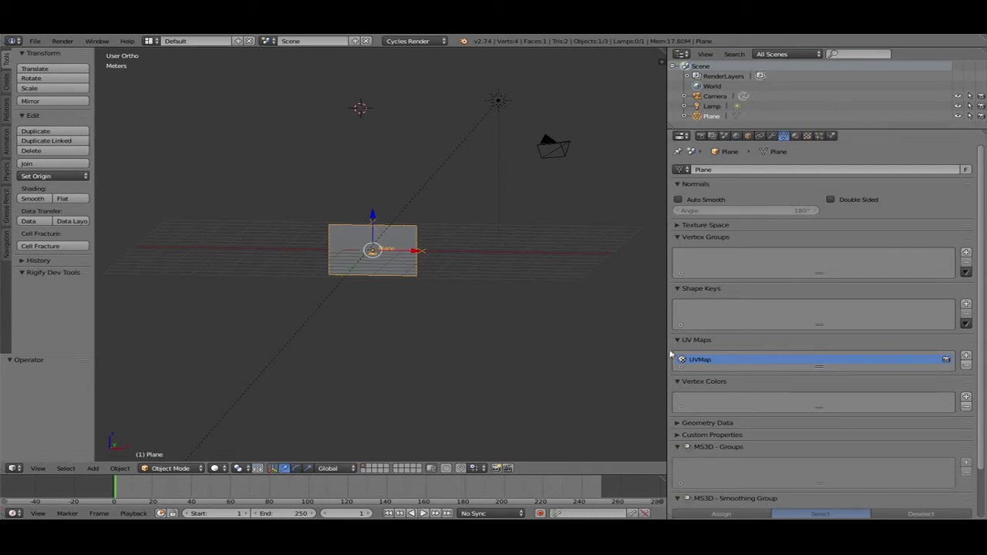
scroll(820, 425, down, 1)
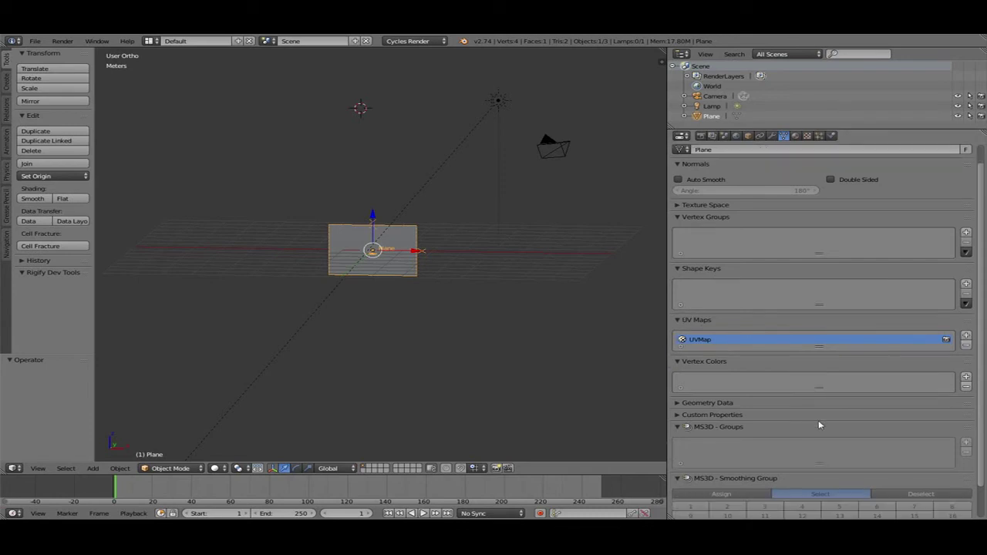
scroll(818, 425, down, 2)
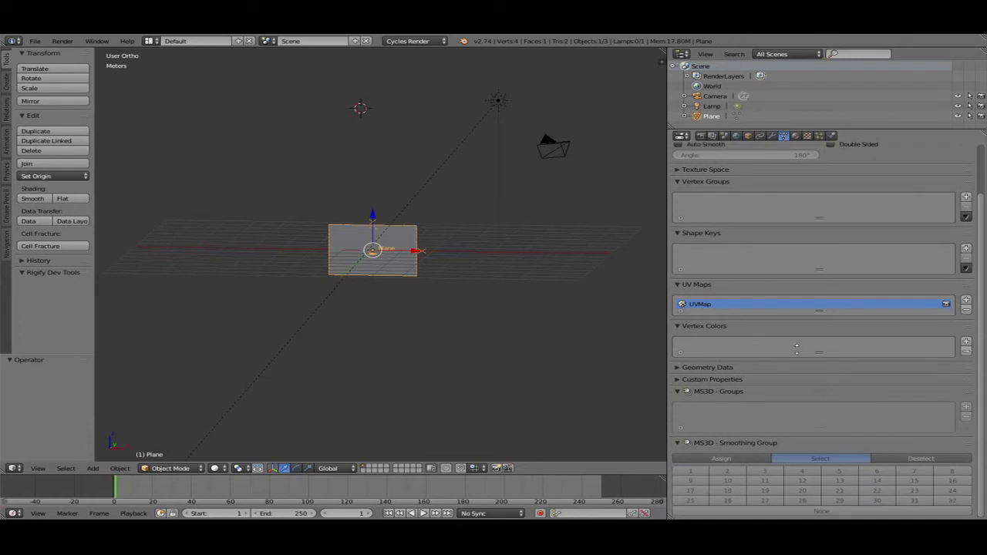
scroll(803, 341, up, 3)
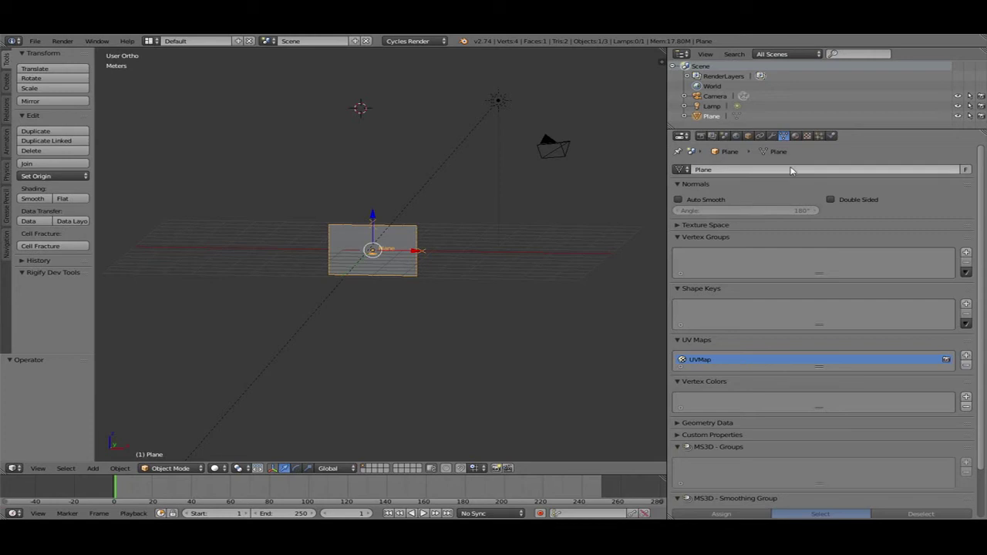
Show the material settings and select the box's black front face in Edit Mode using face selection
click(796, 136)
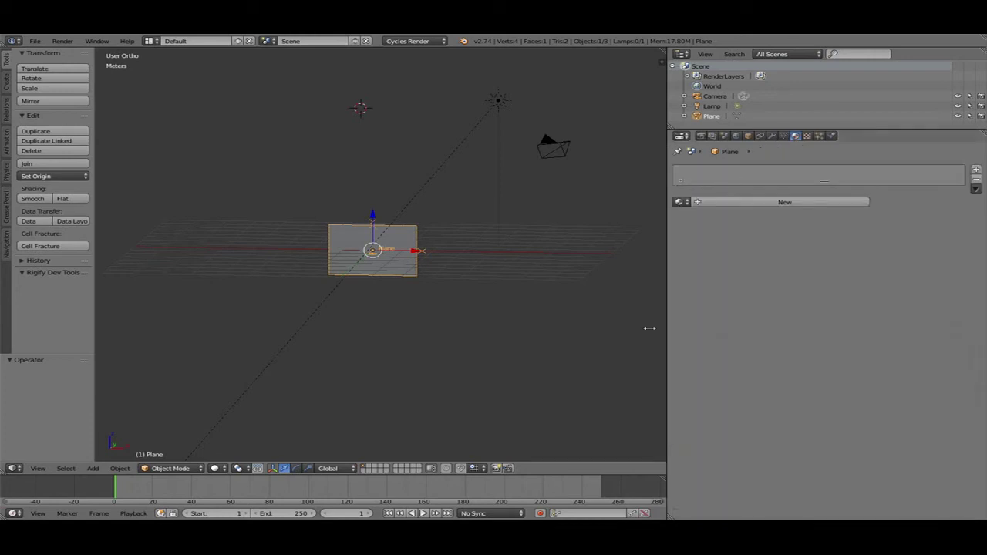
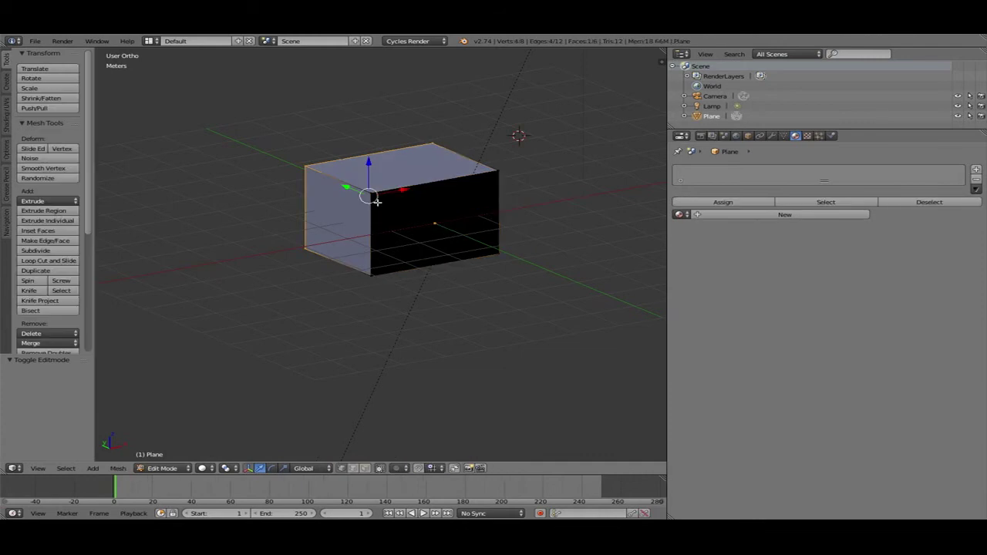
key(Tab)
key(Tab)
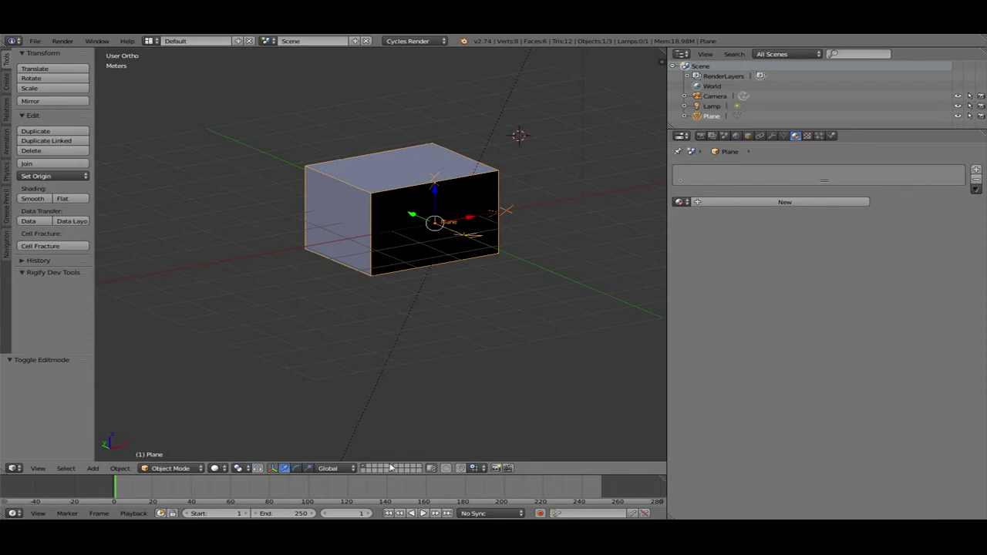
key(Tab)
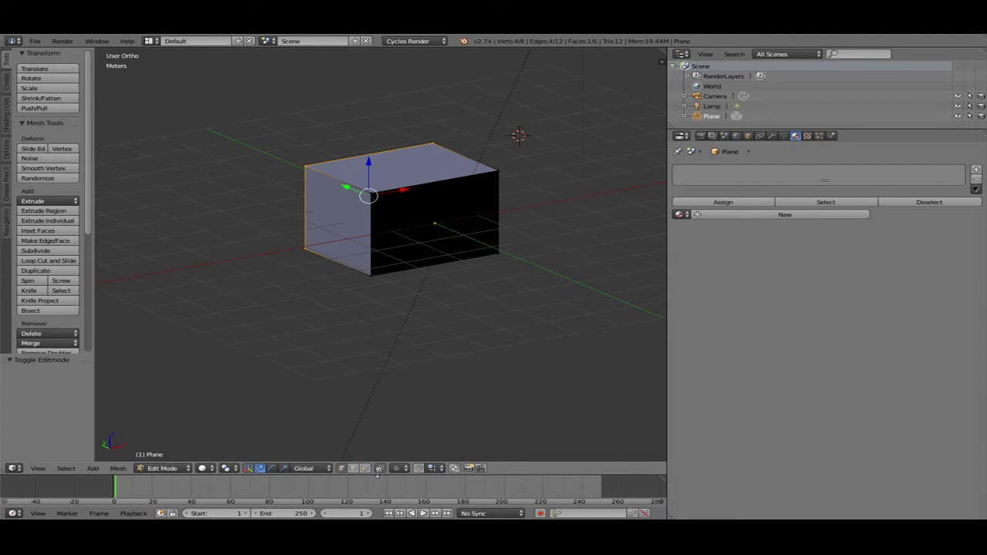
click(365, 468)
right_click(409, 194)
key(g)
key(Escape)
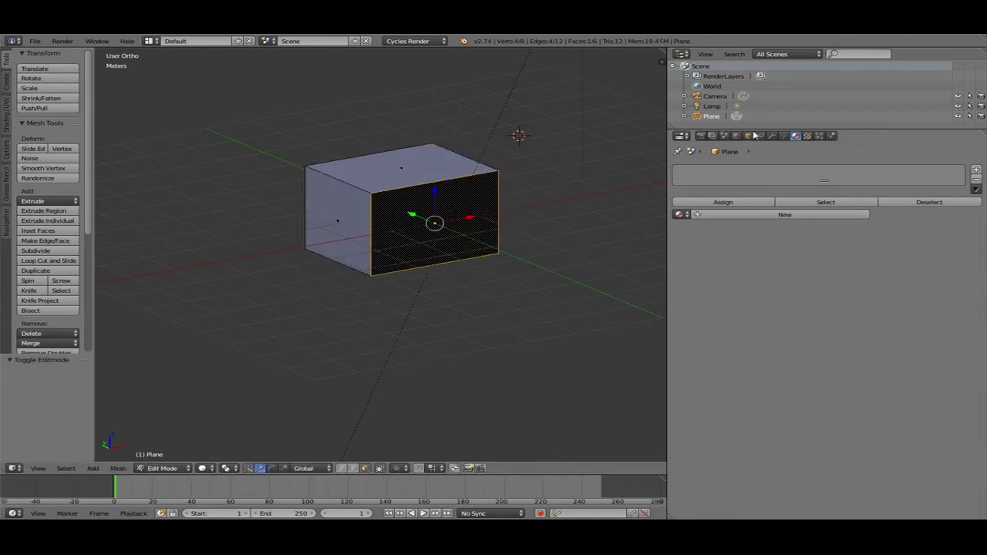
Create a new material named material1 for the plane and assign it to the selected front face
click(784, 216)
double_click(769, 215)
text(m)
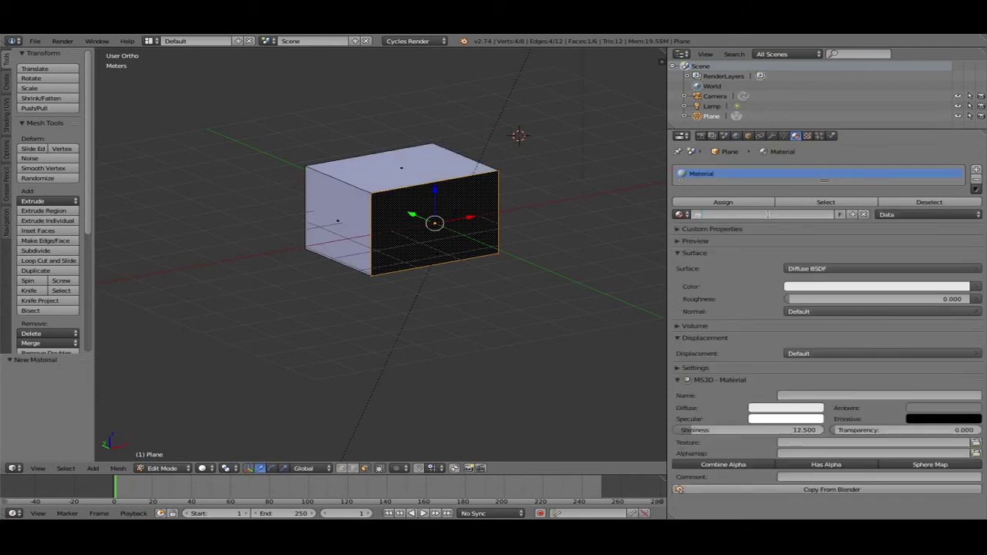
text(aterial1)
key(Return)
click(729, 204)
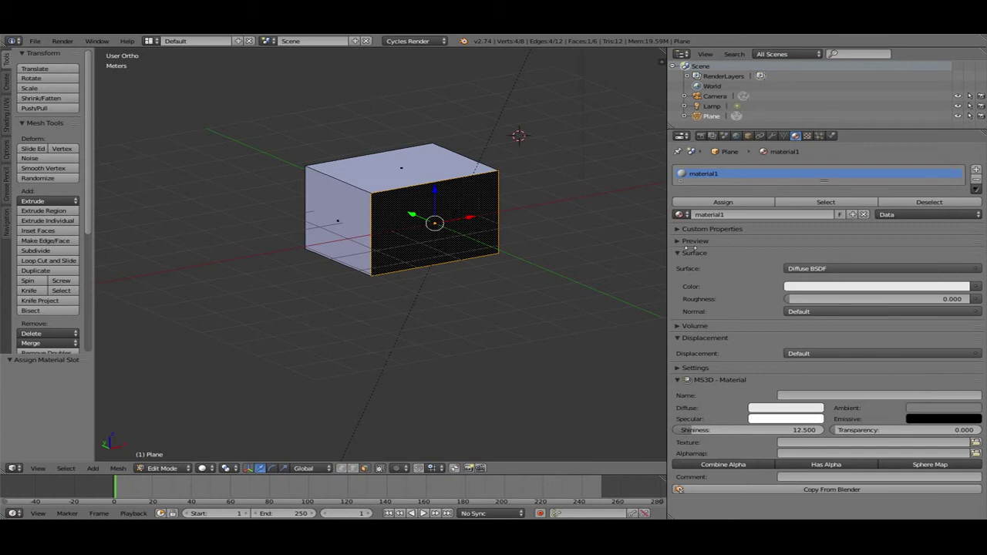
Set material1's diffuse color to red (R 0.800, G 0.015, B 0.006) and switch the viewport to Material shading
click(888, 288)
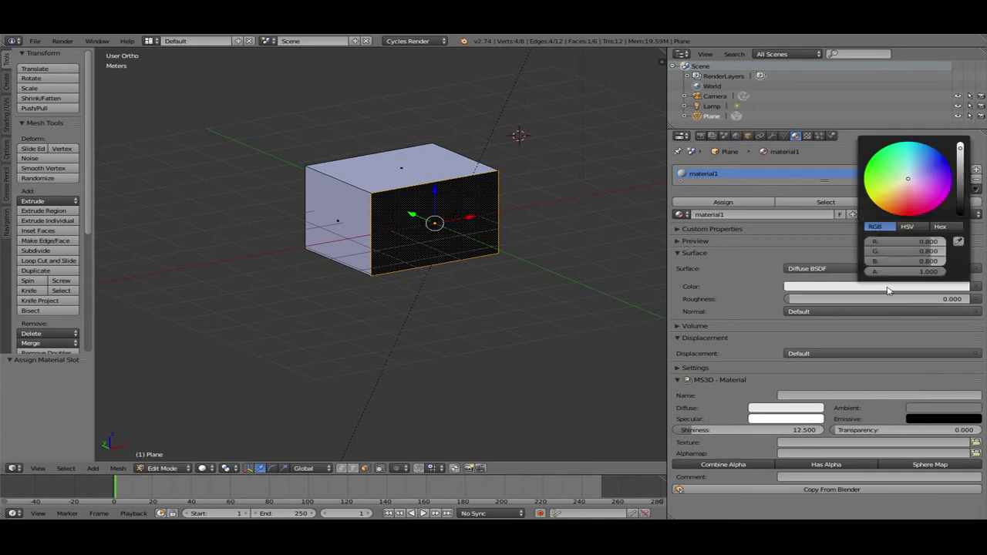
click(905, 213)
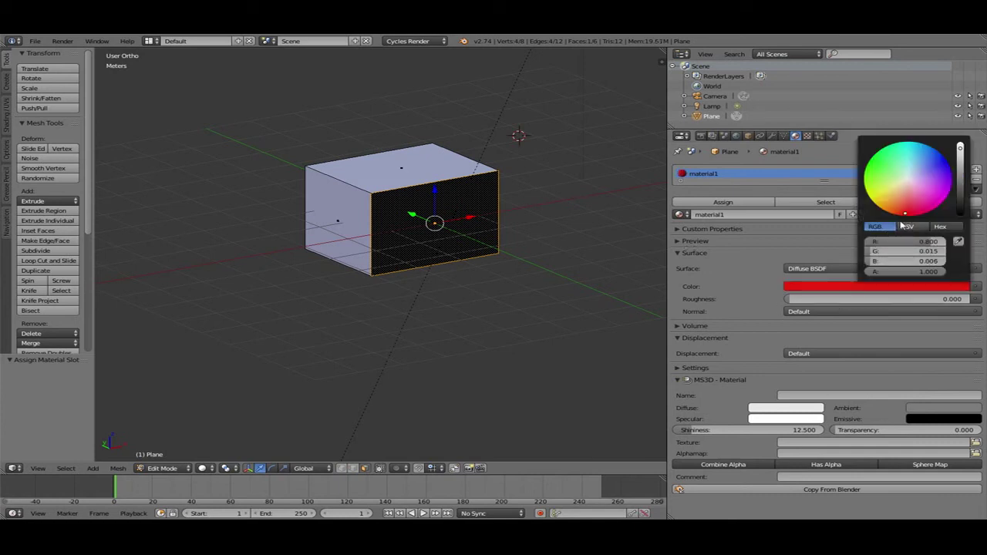
click(205, 470)
click(233, 409)
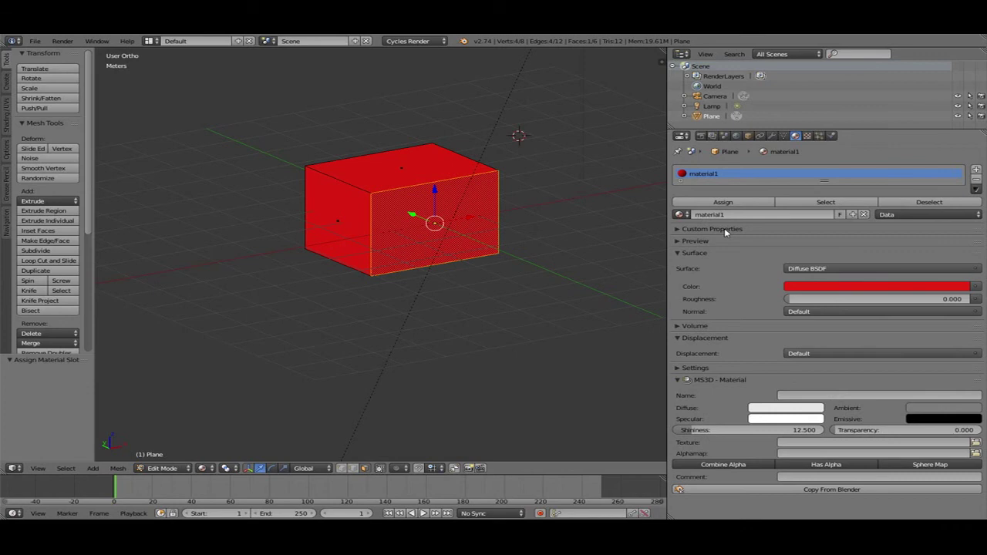
Add a second material slot with a new material named blaue, colored blue (R 0.010, G 0.060, B 0.800)
click(977, 169)
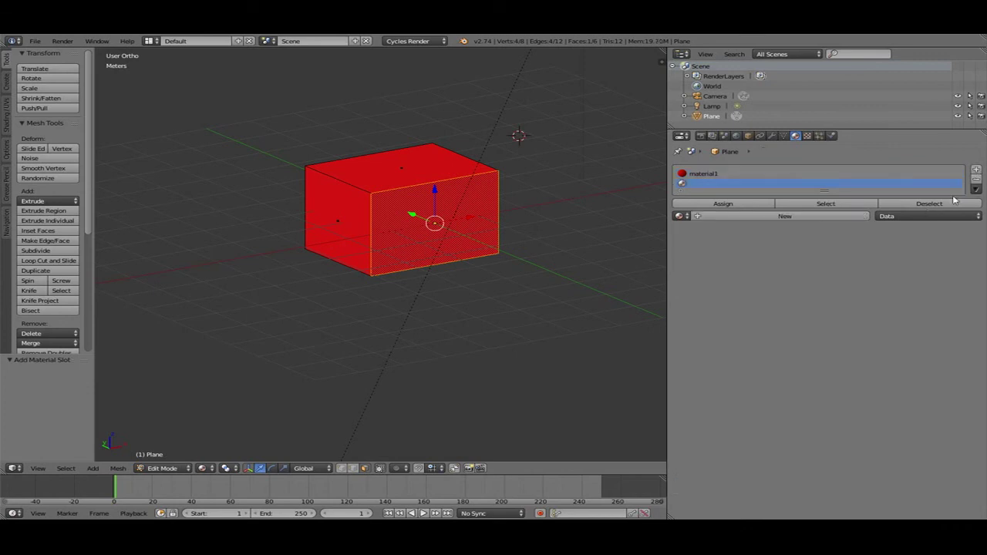
click(787, 217)
text(blaue)
key(Return)
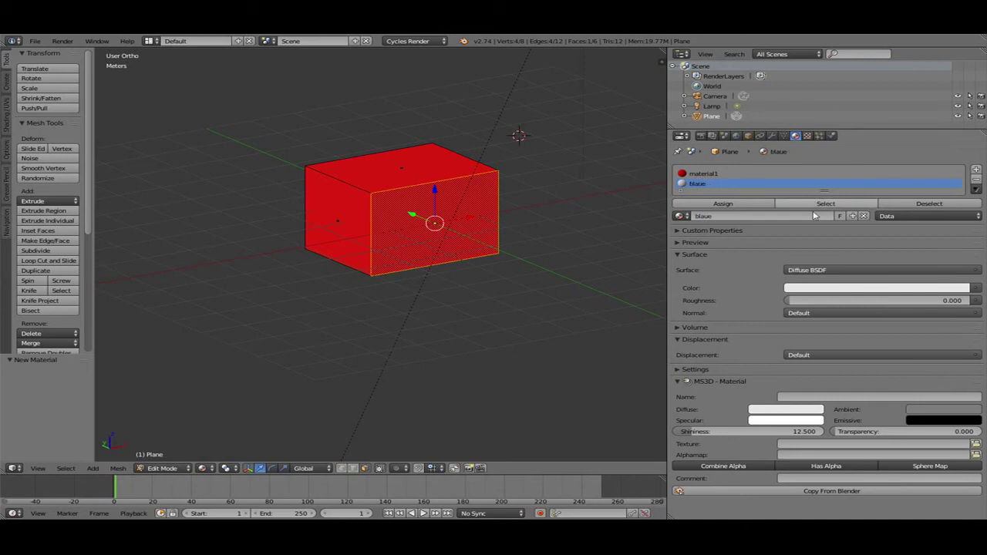
click(879, 288)
key(ctrl+v)
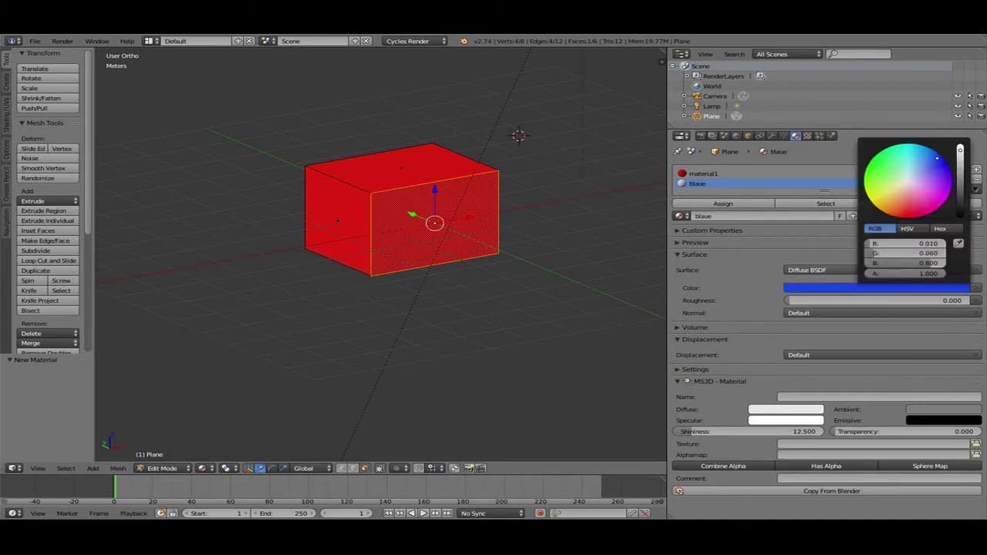
Assign the blaue material to the box's top face
right_click(378, 166)
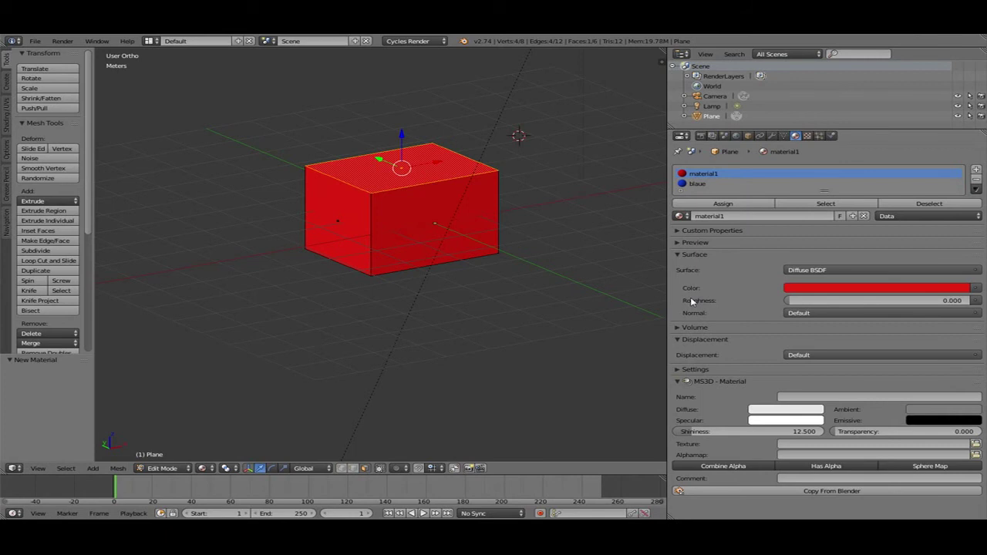
click(698, 184)
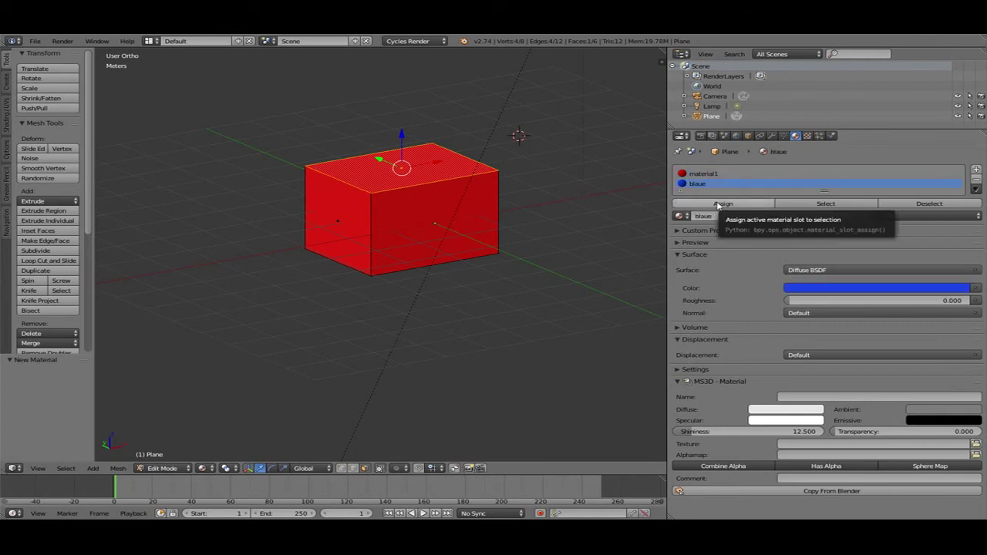
click(718, 205)
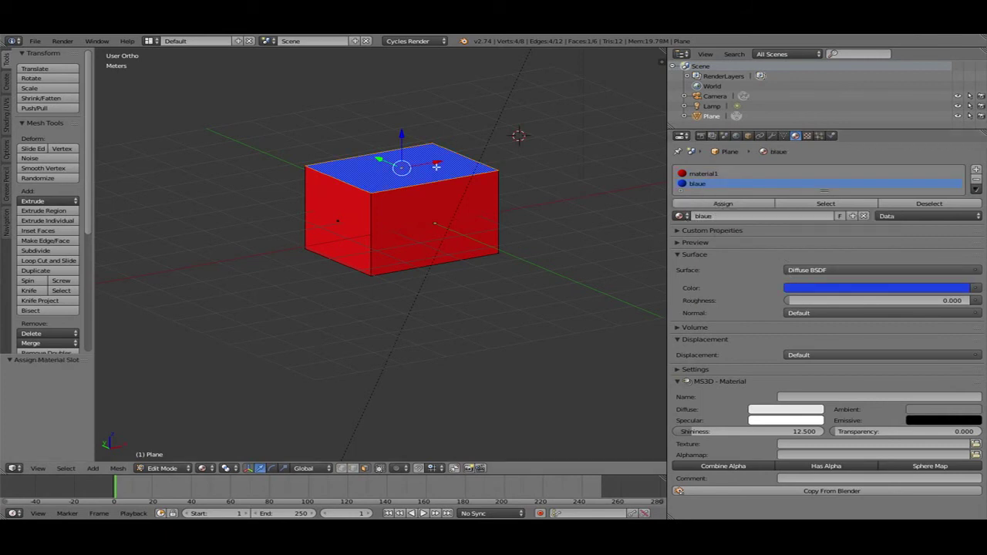
middle_drag(436, 166, 602, 270)
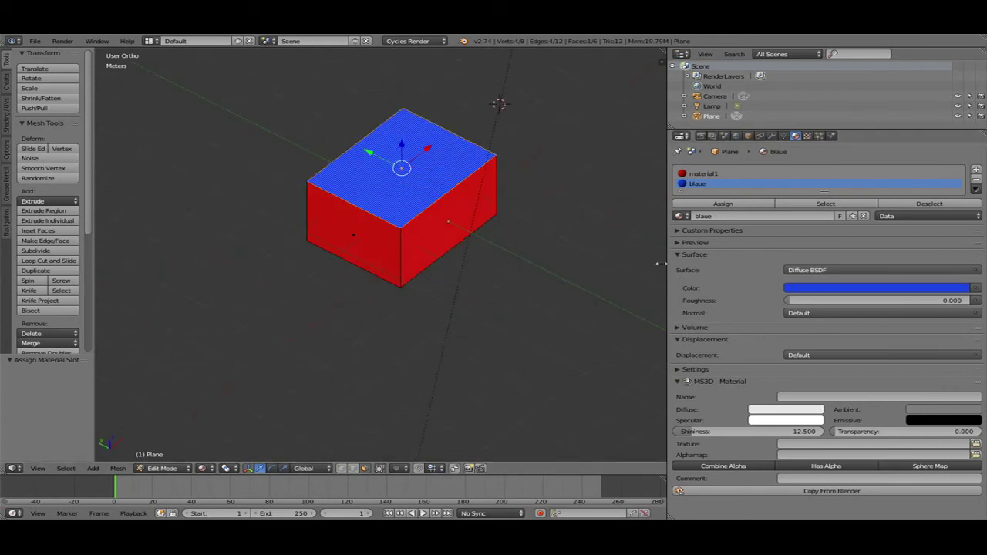
Examine the surface shader types available for blaue, keeping Diffuse BSDF, and look at the world texture settings
click(802, 272)
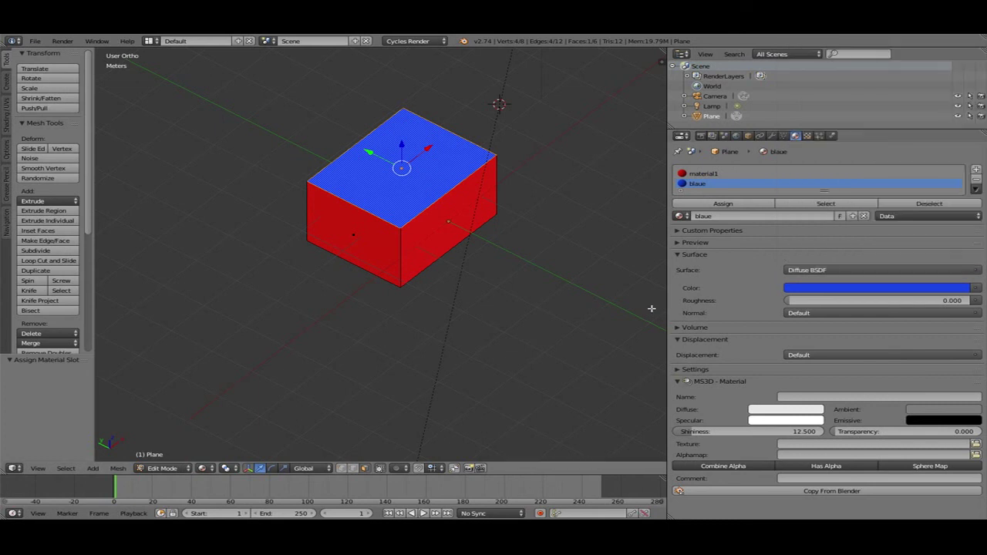
middle_drag(406, 278, 432, 232)
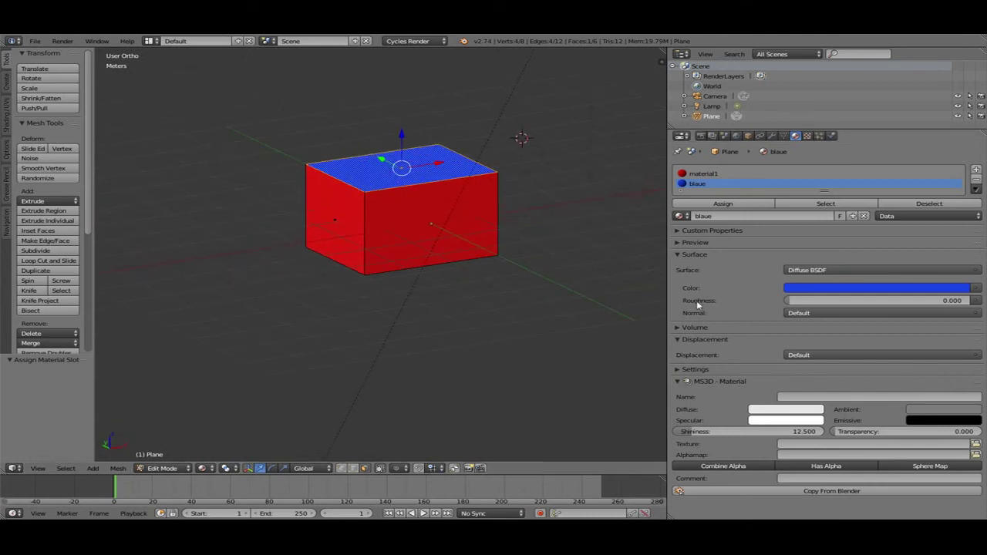
click(887, 271)
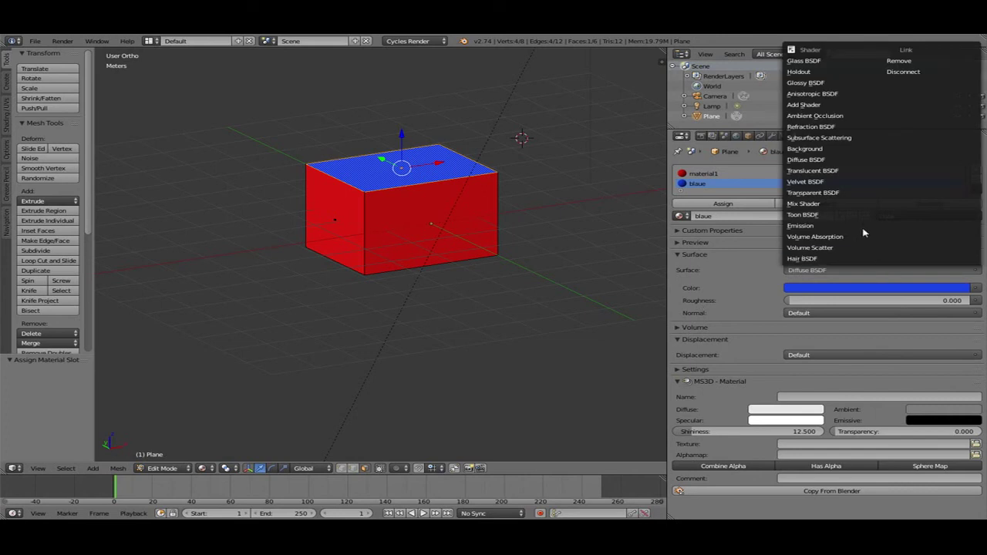
click(805, 160)
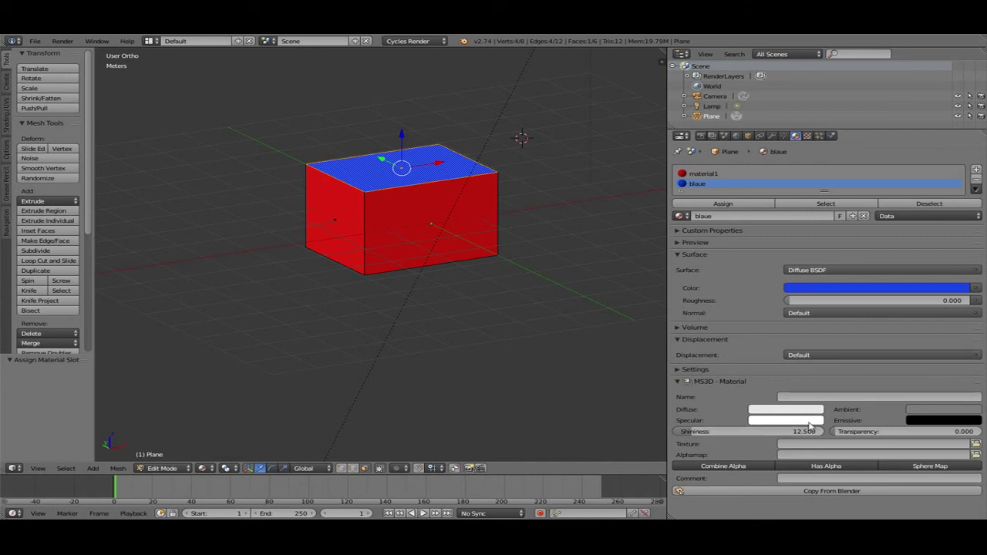
click(807, 136)
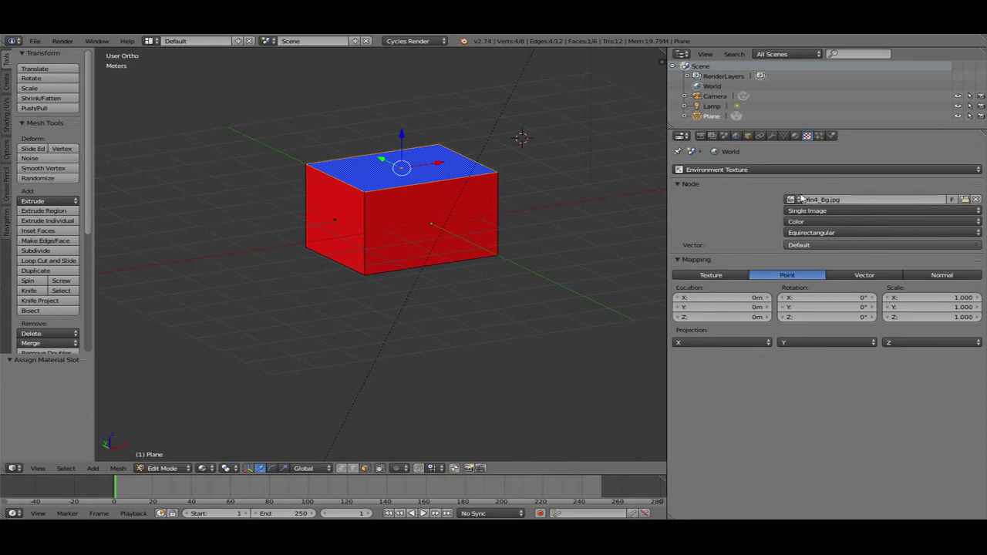
Add a particle system to the plane and compare the Hair and Emitter types, leaving it as Emitter
click(822, 136)
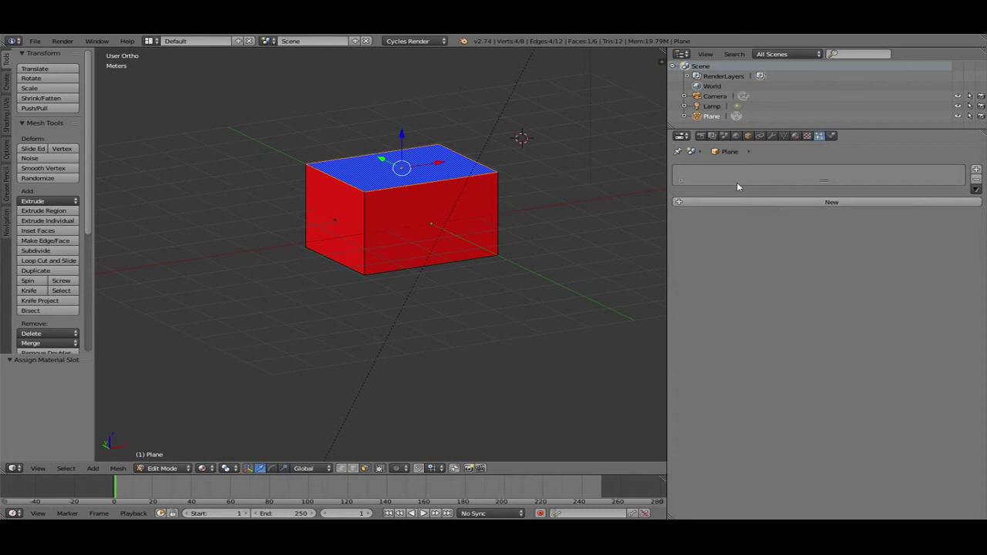
click(751, 205)
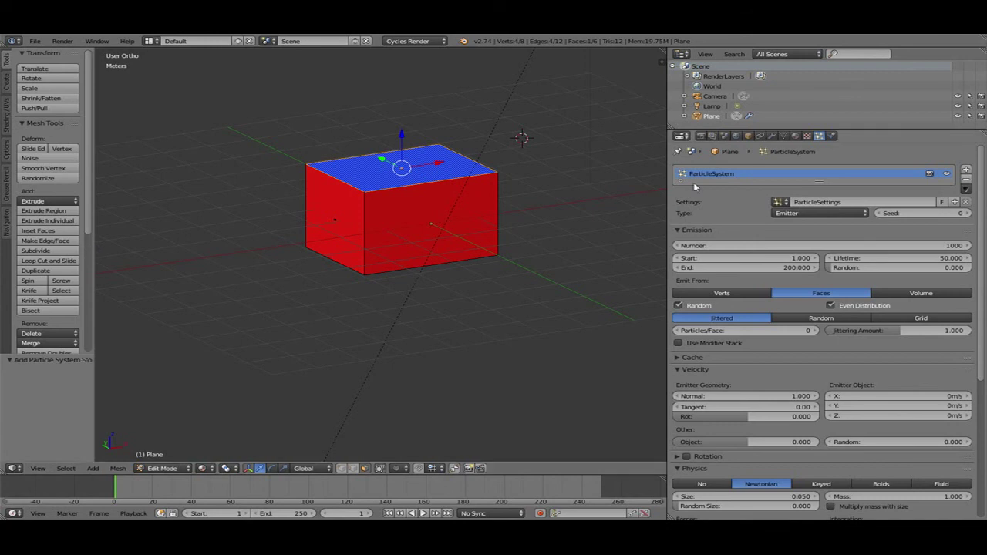
click(818, 213)
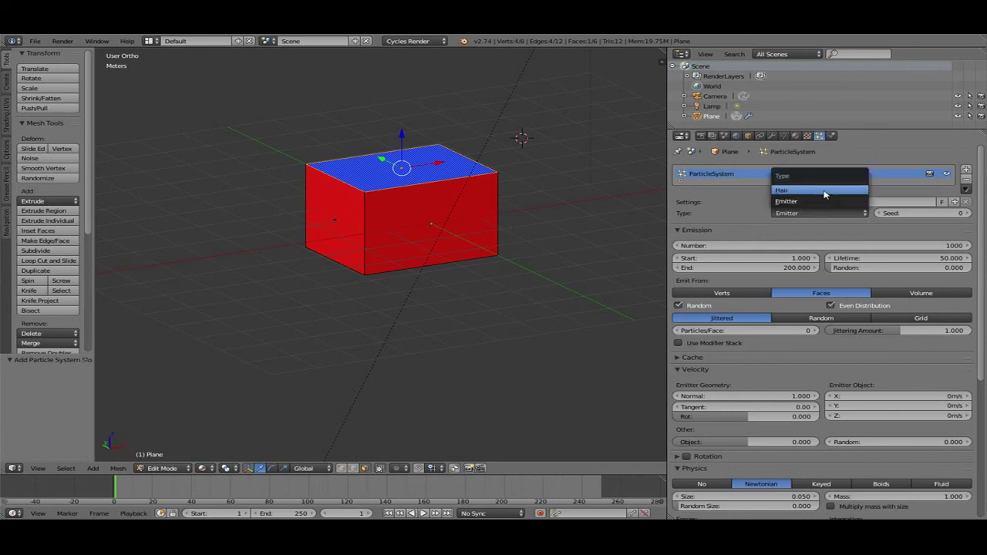
click(824, 190)
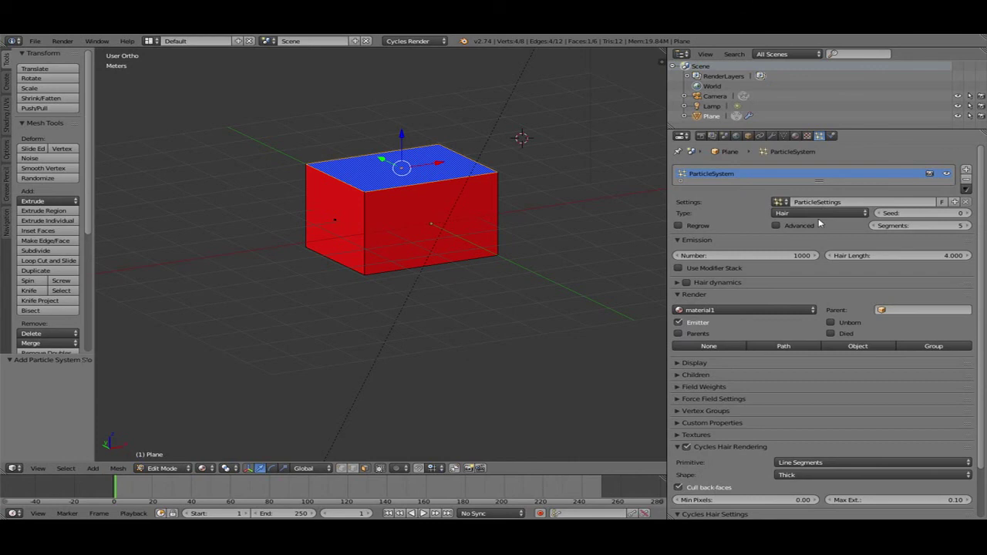
click(816, 213)
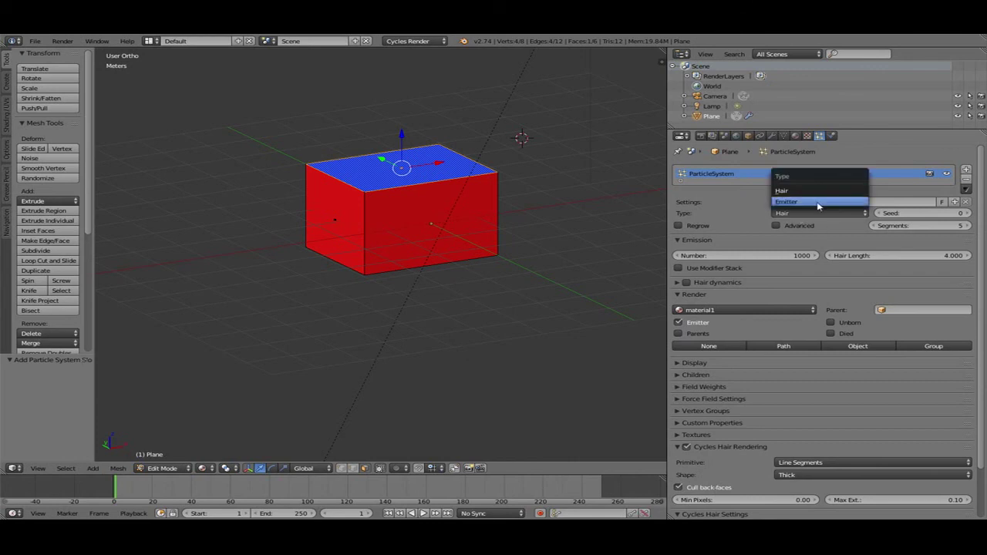
click(816, 201)
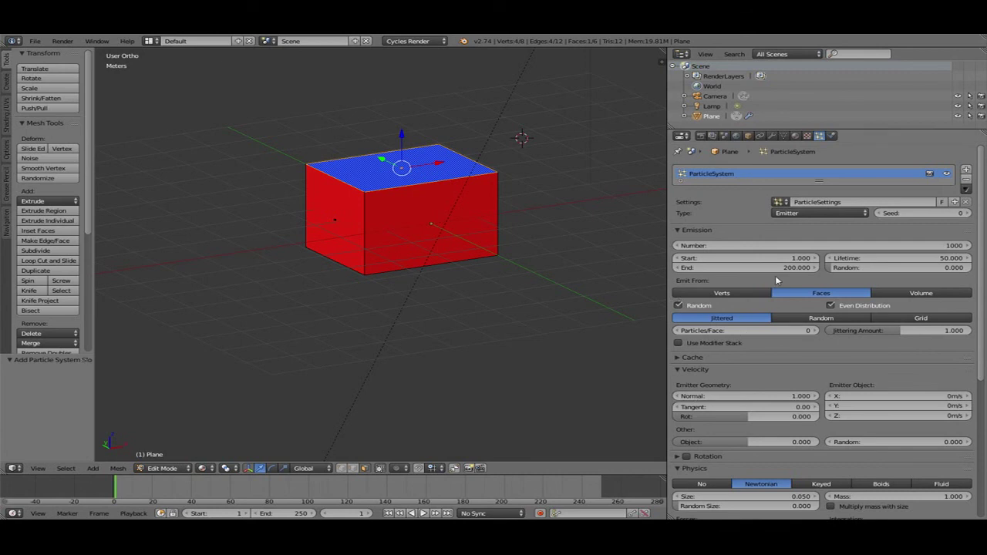
Set the particle system's physics to Boids, review its settings, and show the physics types available for the plane
scroll(771, 294, down, 3)
scroll(760, 301, down, 5)
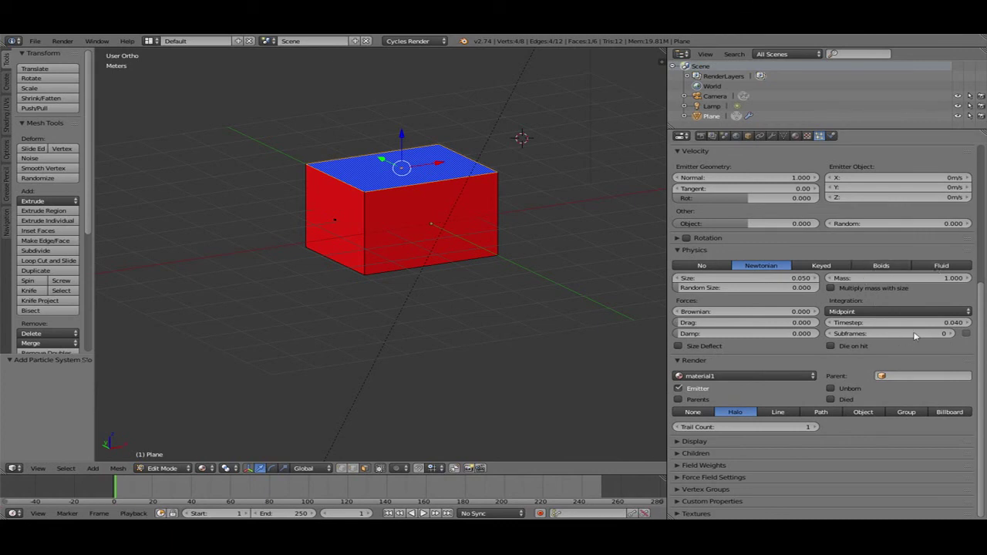
click(881, 270)
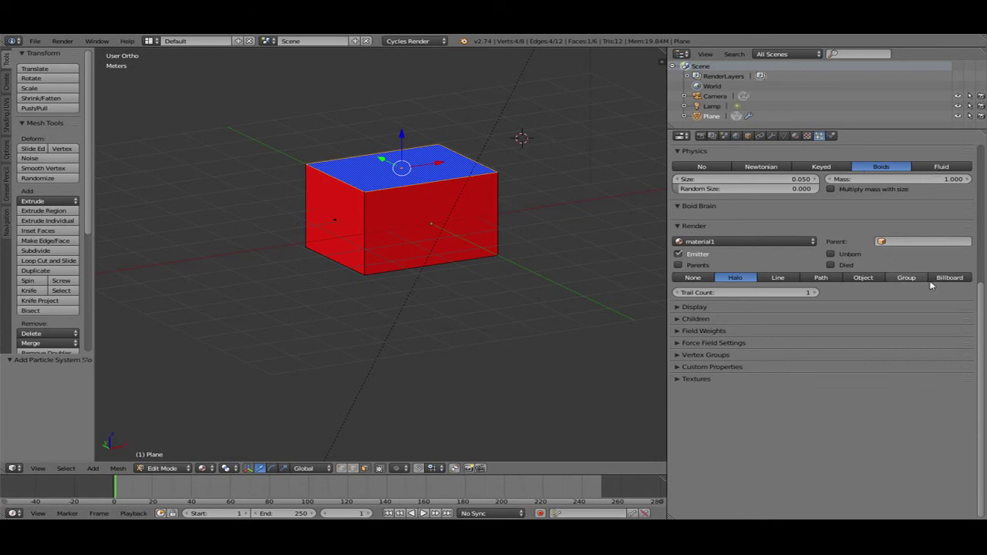
scroll(815, 409, up, 1)
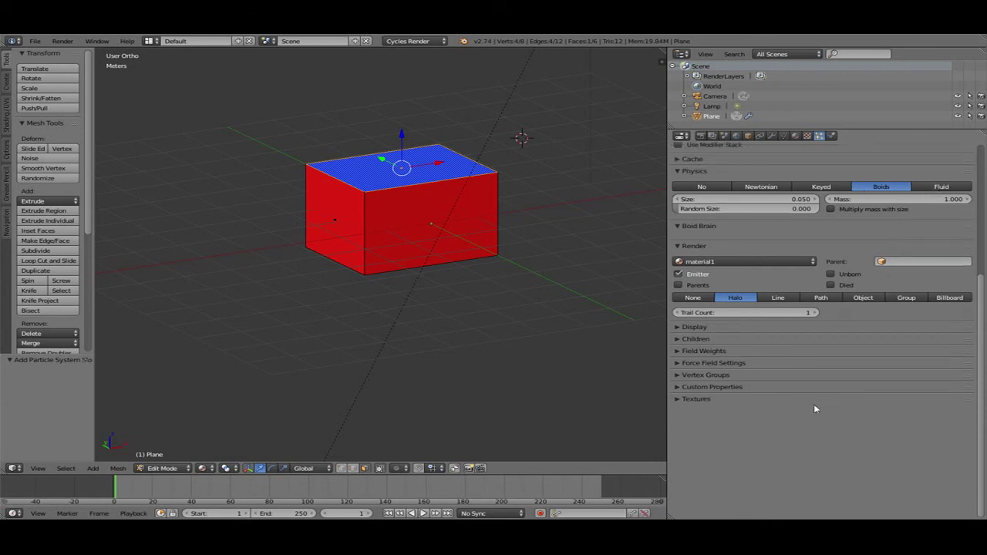
scroll(779, 426, up, 10)
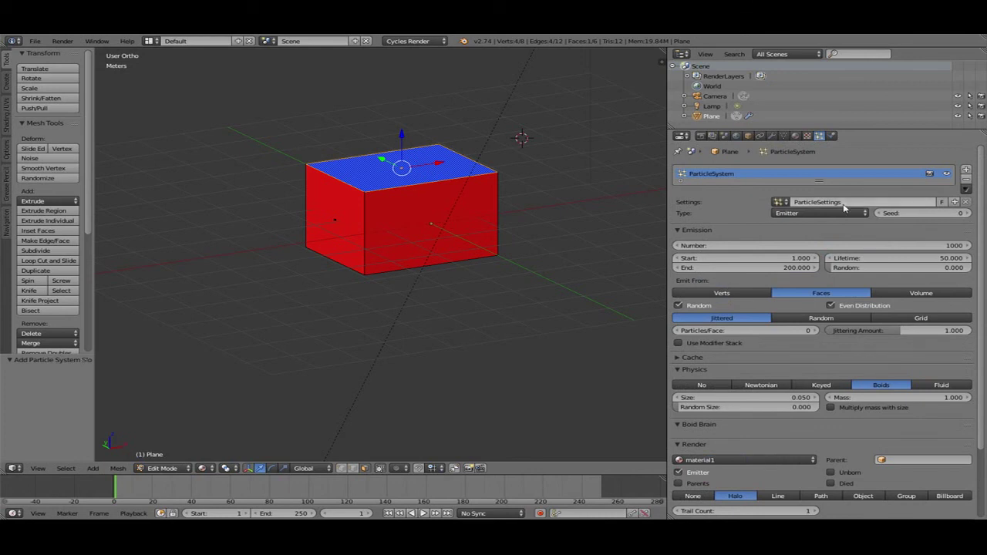
click(830, 137)
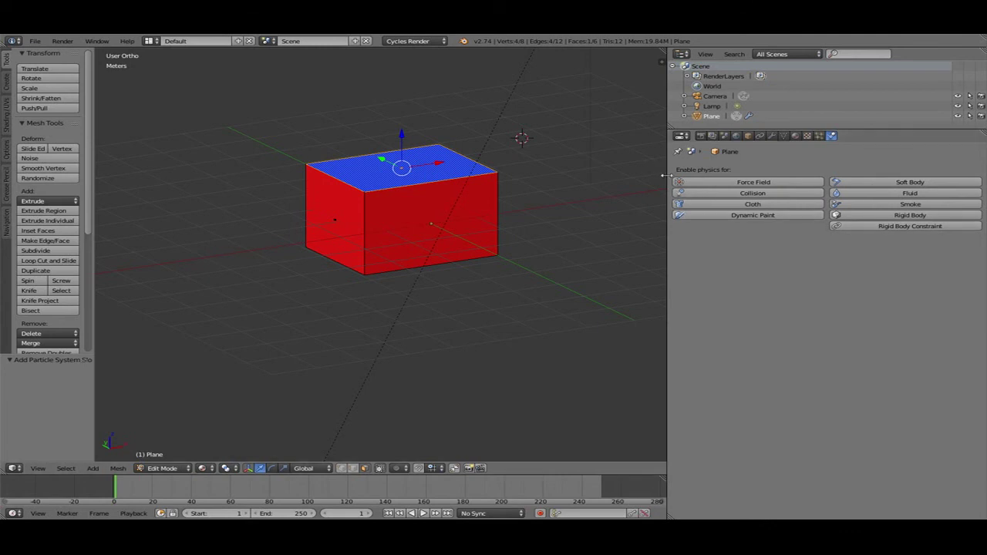
Enlarge the outliner area and show the blaue material's preview on hair strands
drag(864, 131, 864, 166)
click(796, 173)
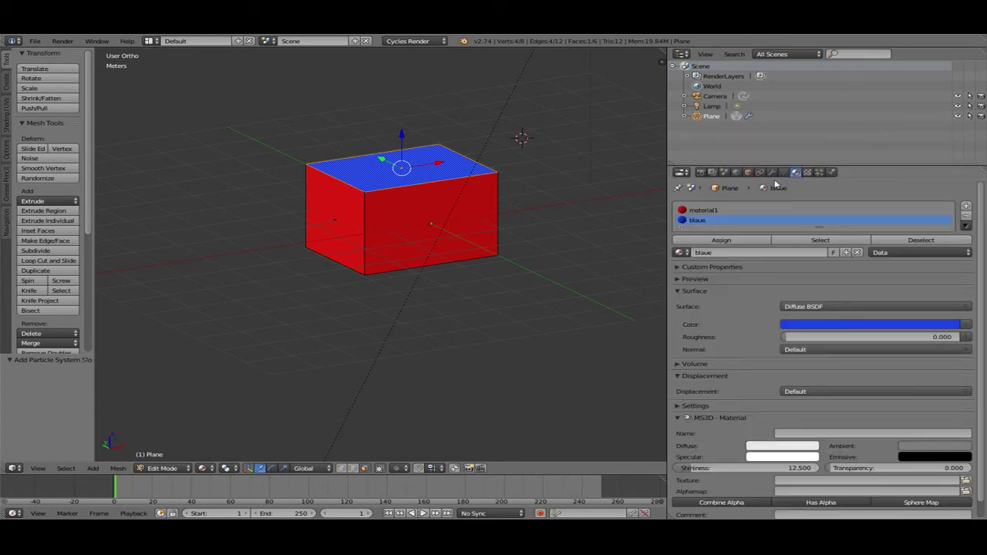
click(690, 279)
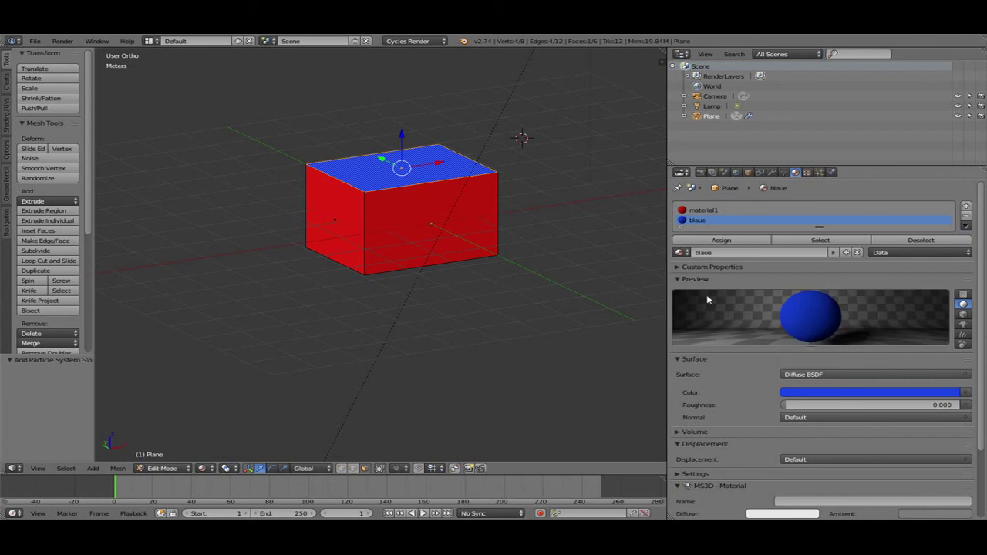
click(964, 314)
click(964, 334)
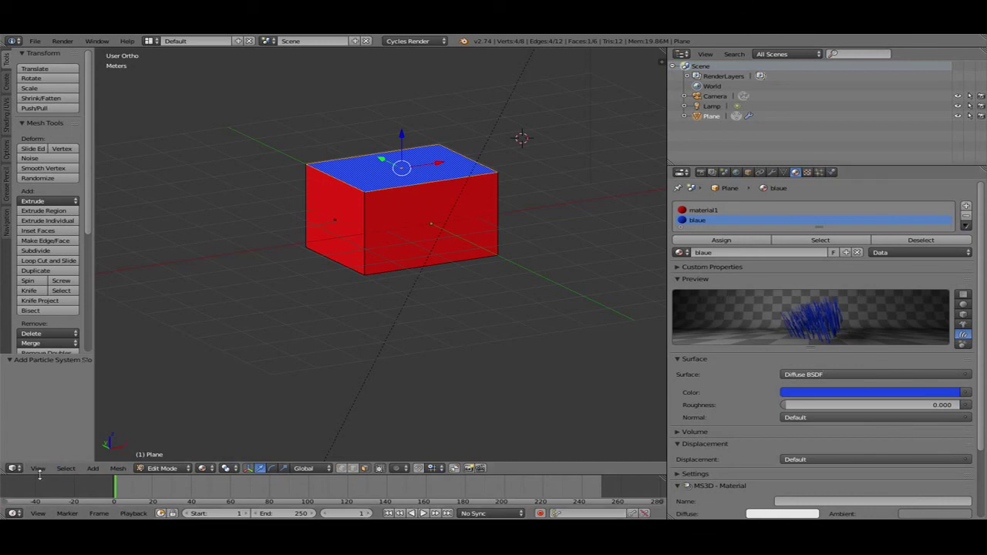
Enlarge the timeline area and change it to a Node Editor showing blaue's material nodes
drag(40, 476, 35, 343)
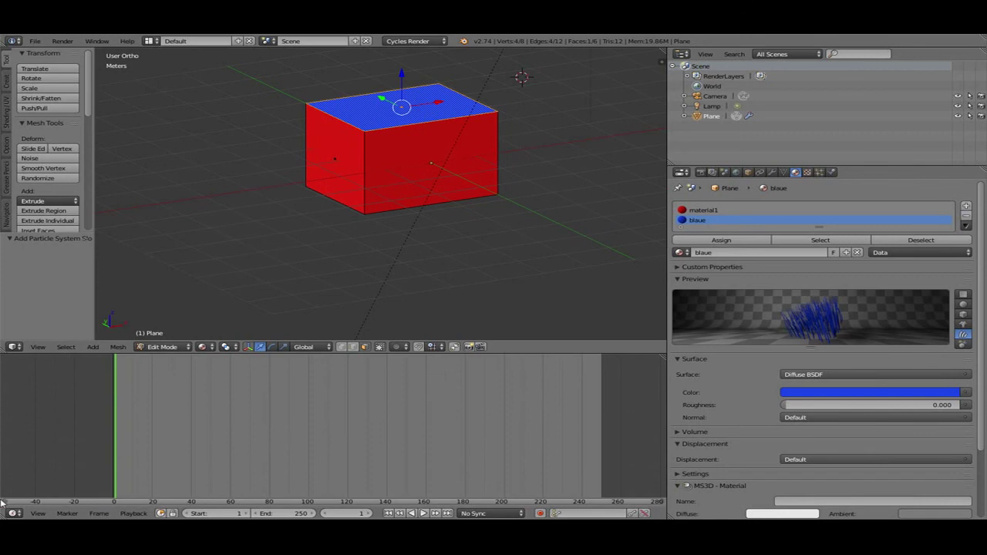
click(13, 514)
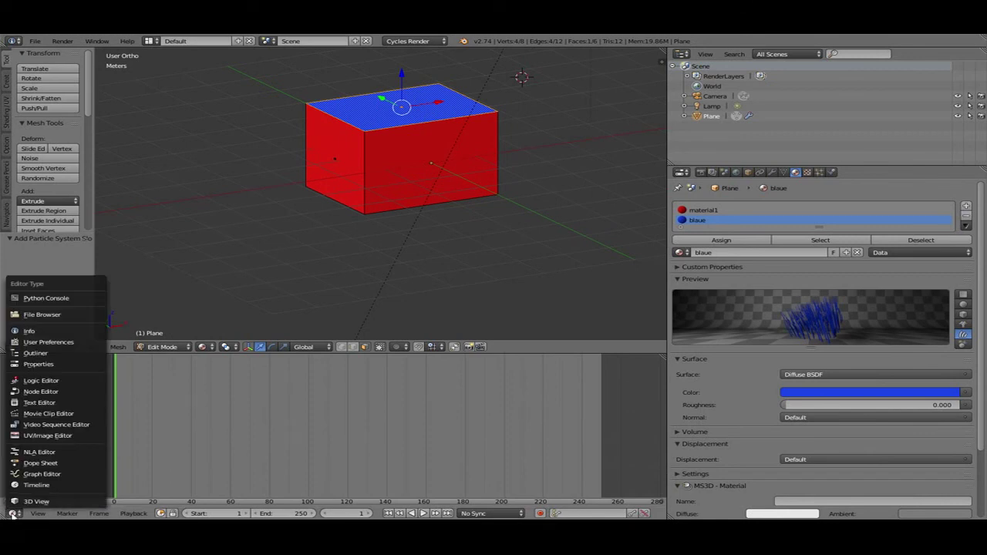
click(54, 392)
scroll(270, 462, up, 5)
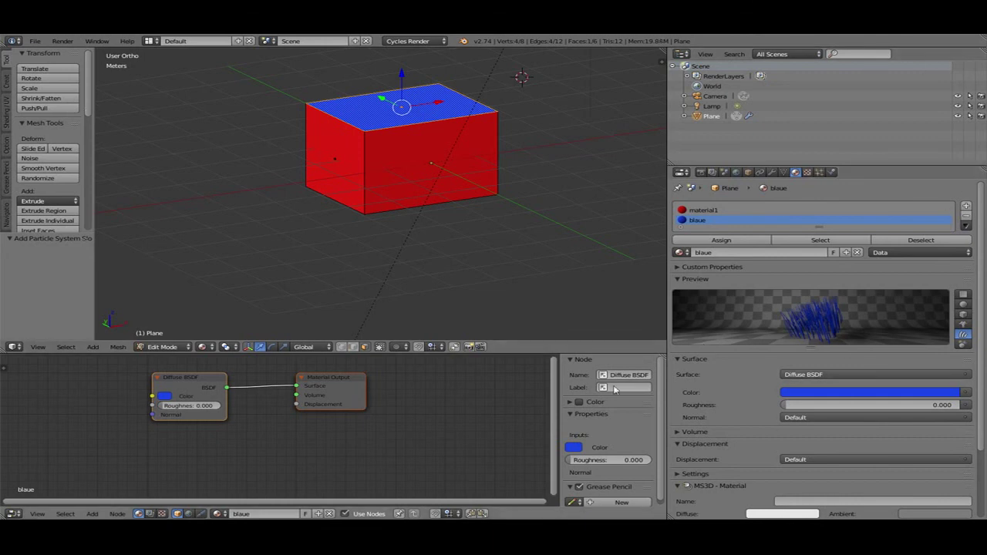
Review the plane's object, modifier, mesh data and physics property categories, along with the render layers and scene settings
click(747, 172)
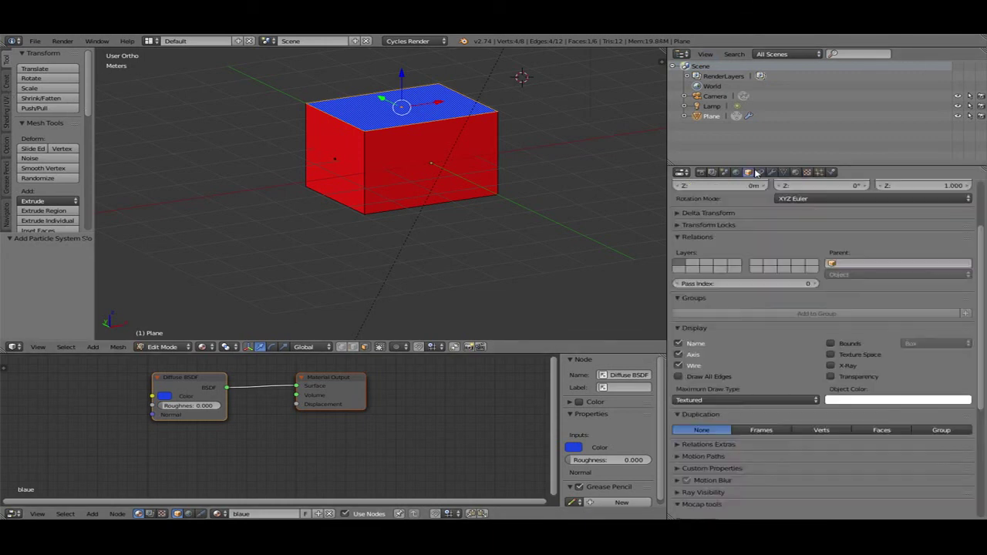
click(711, 173)
click(772, 173)
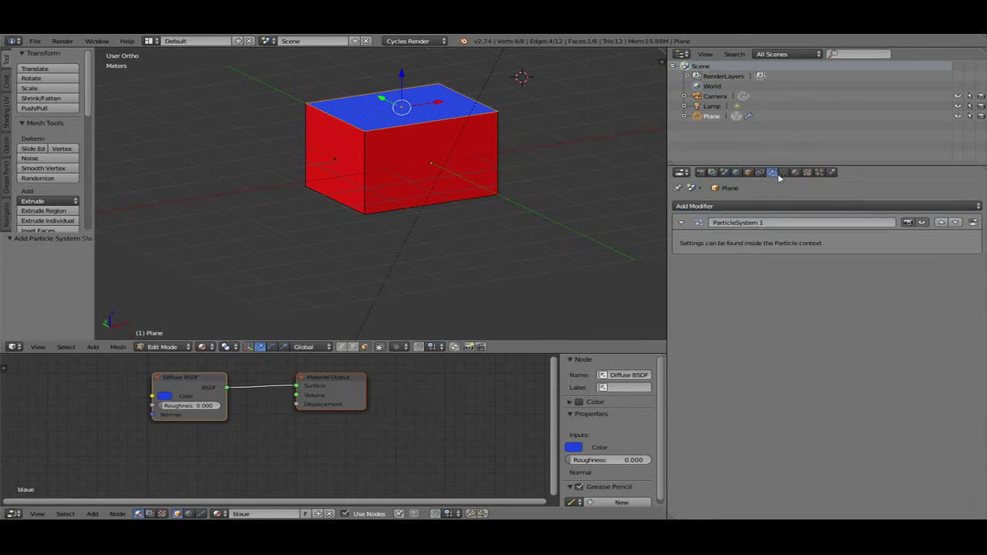
click(724, 173)
click(786, 172)
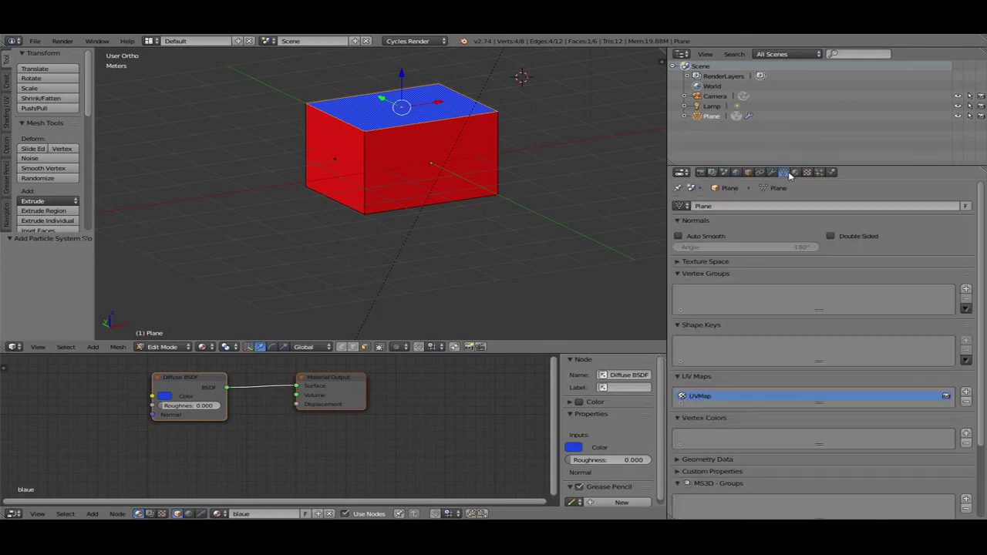
click(831, 172)
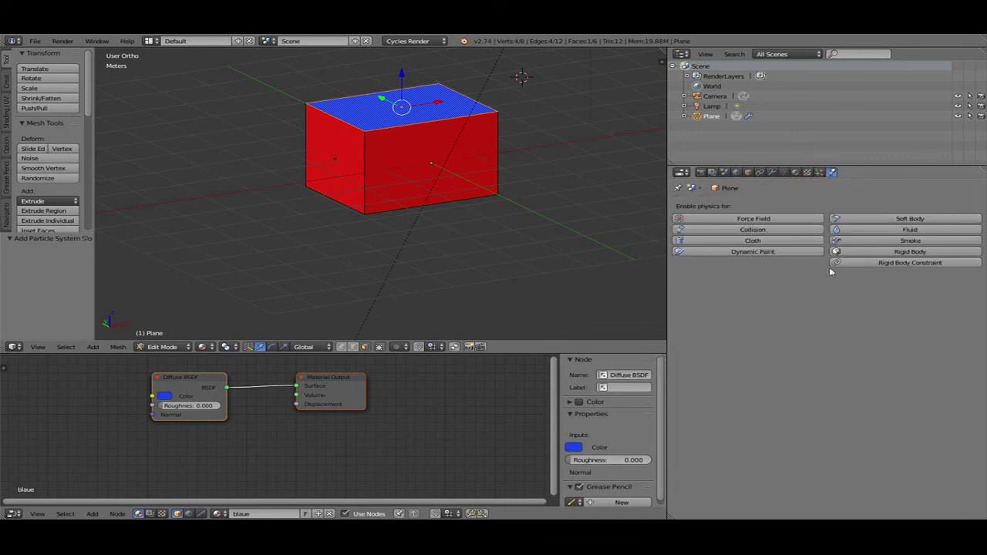